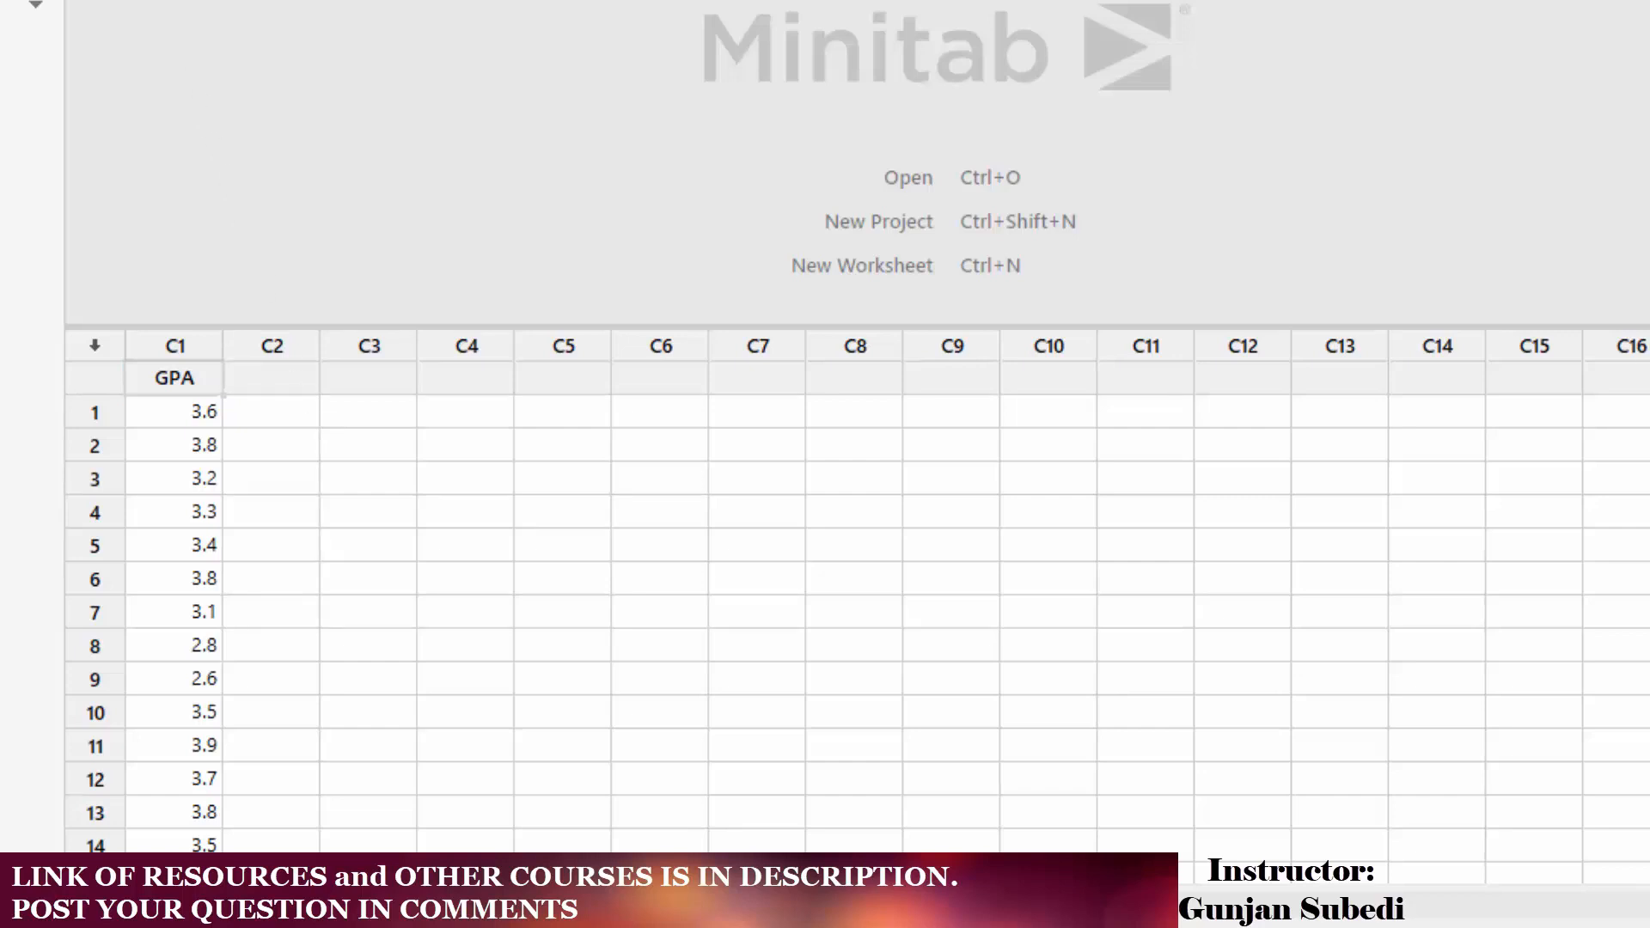
Start a Simple One Y boxplot for the GPA worksheet
key(alt+g)
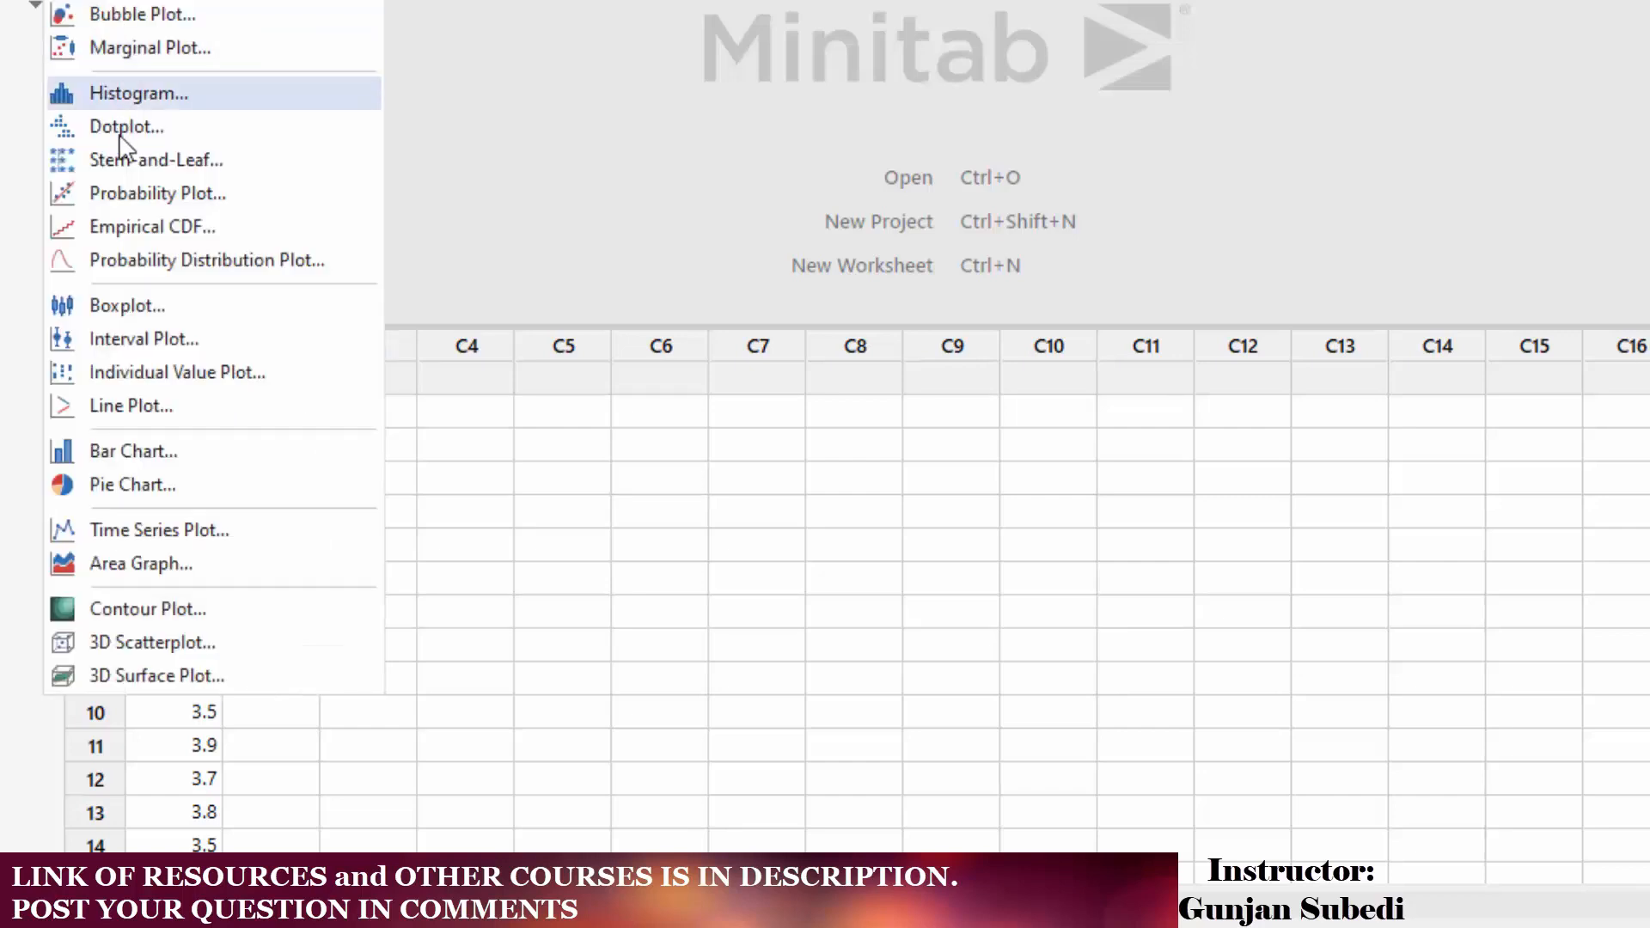
click(120, 307)
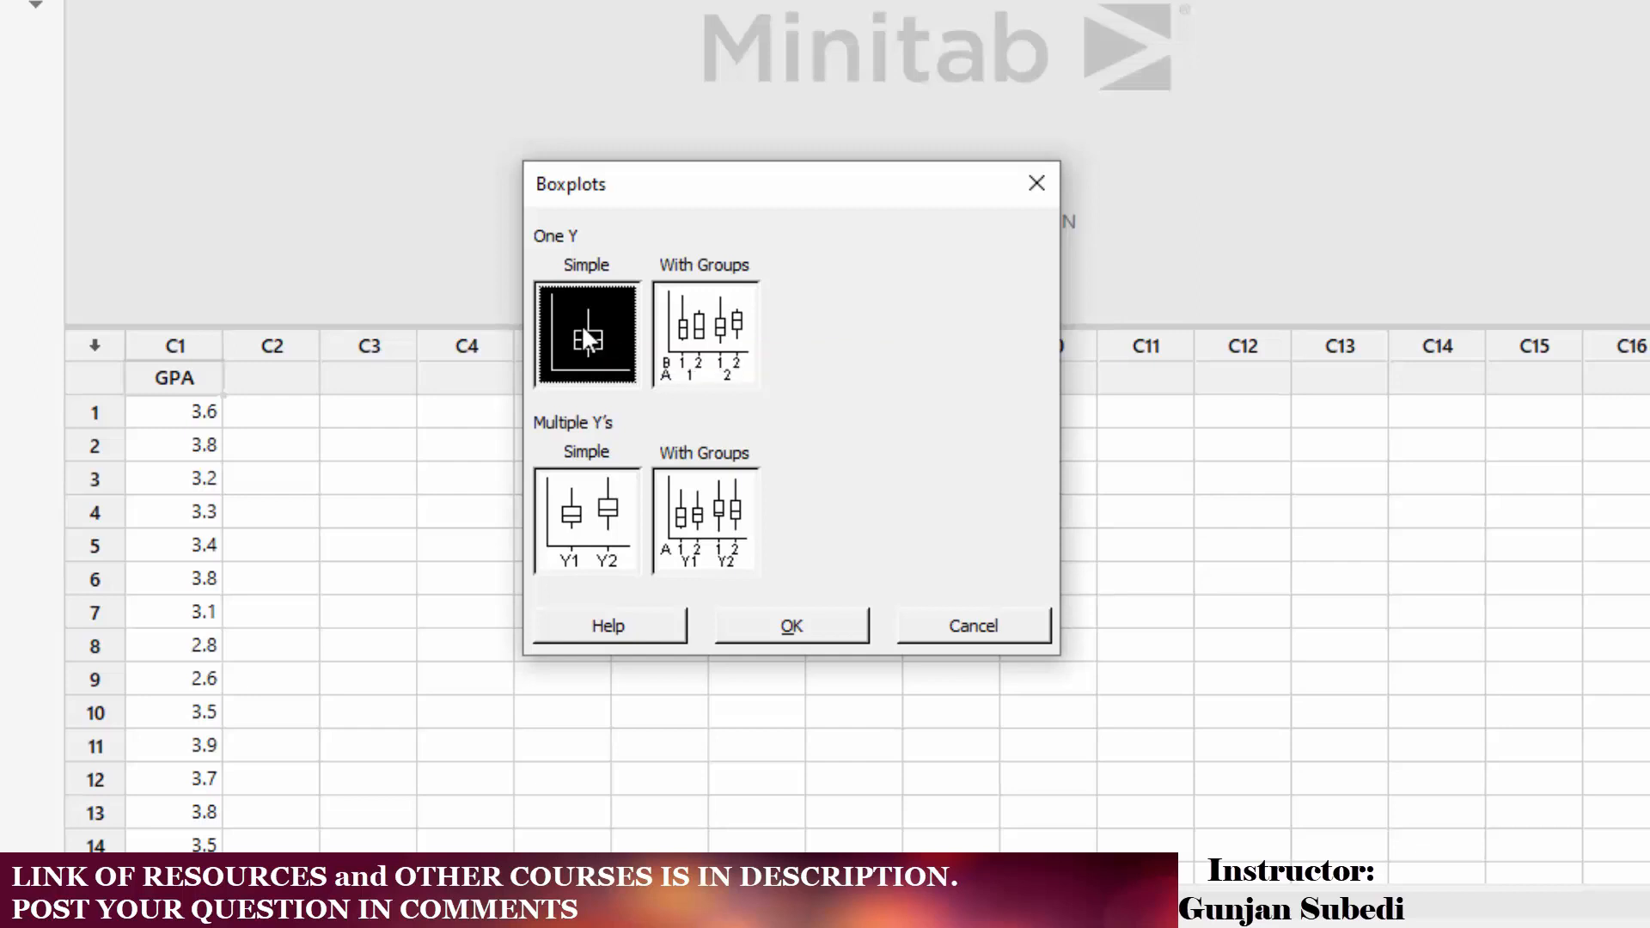
click(808, 627)
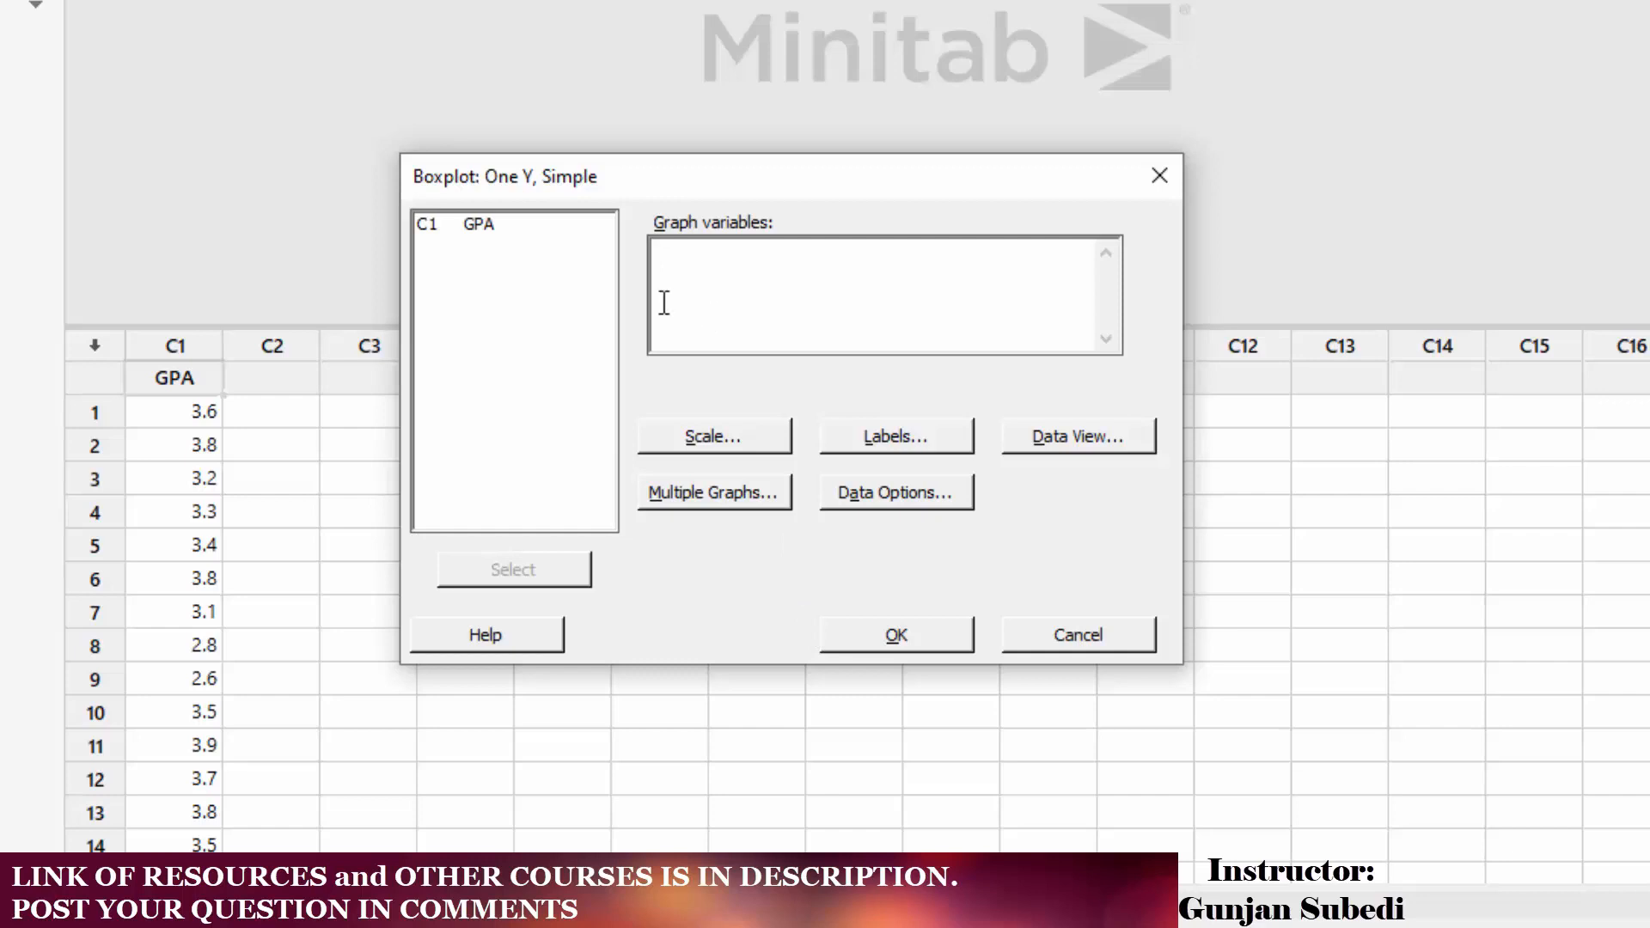
click(464, 226)
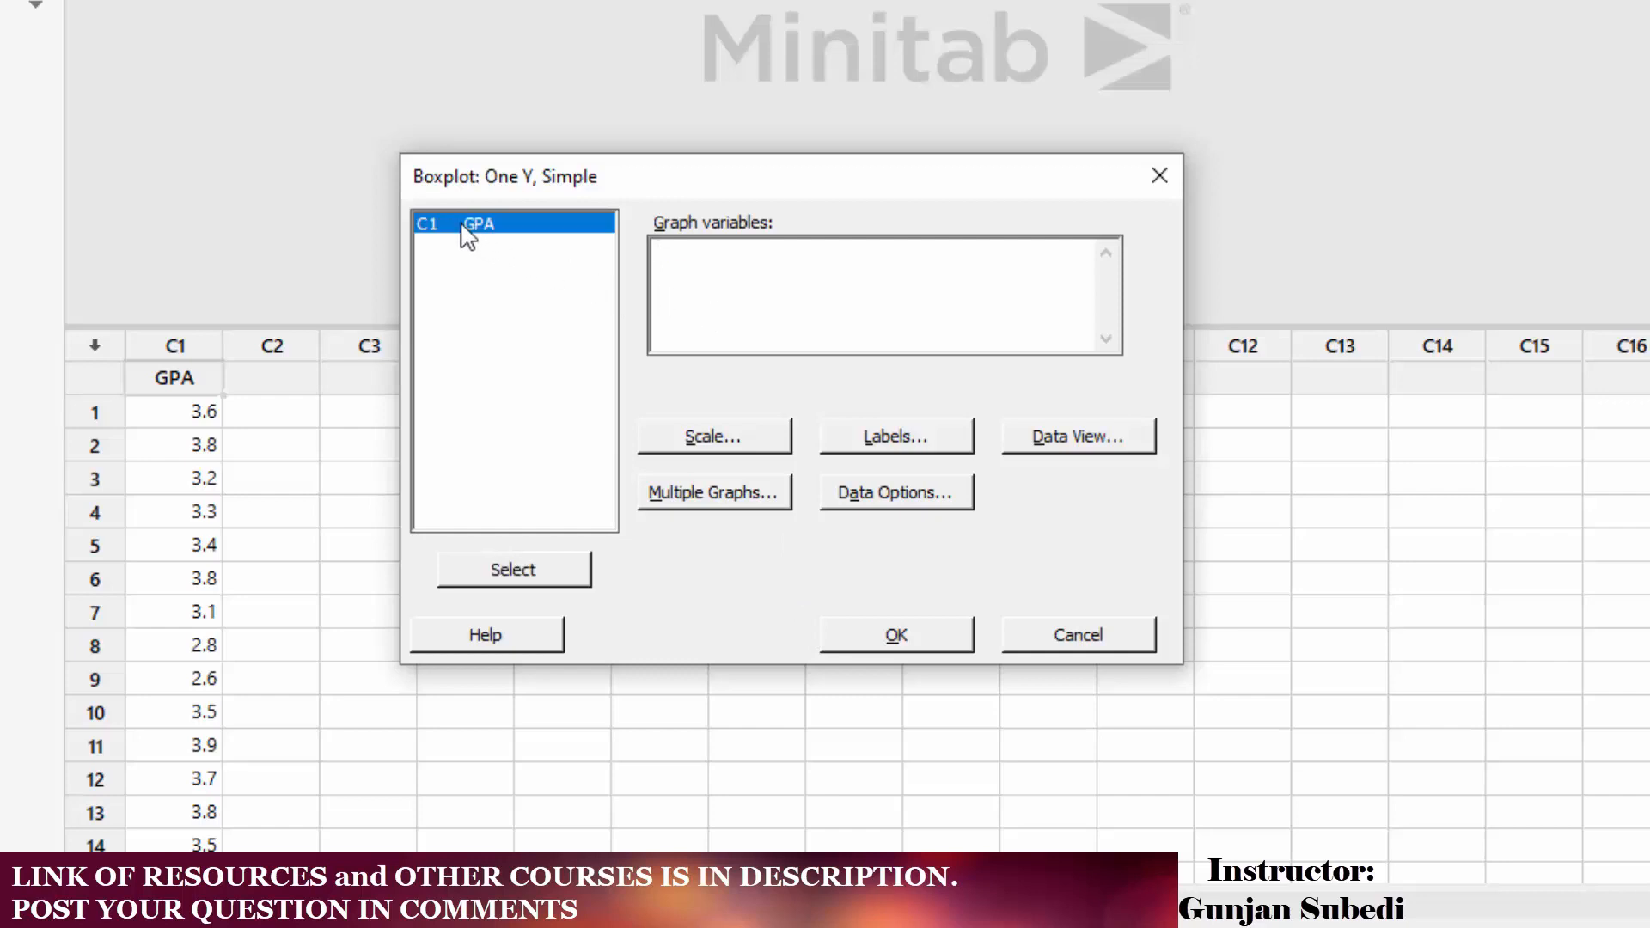
double_click(463, 226)
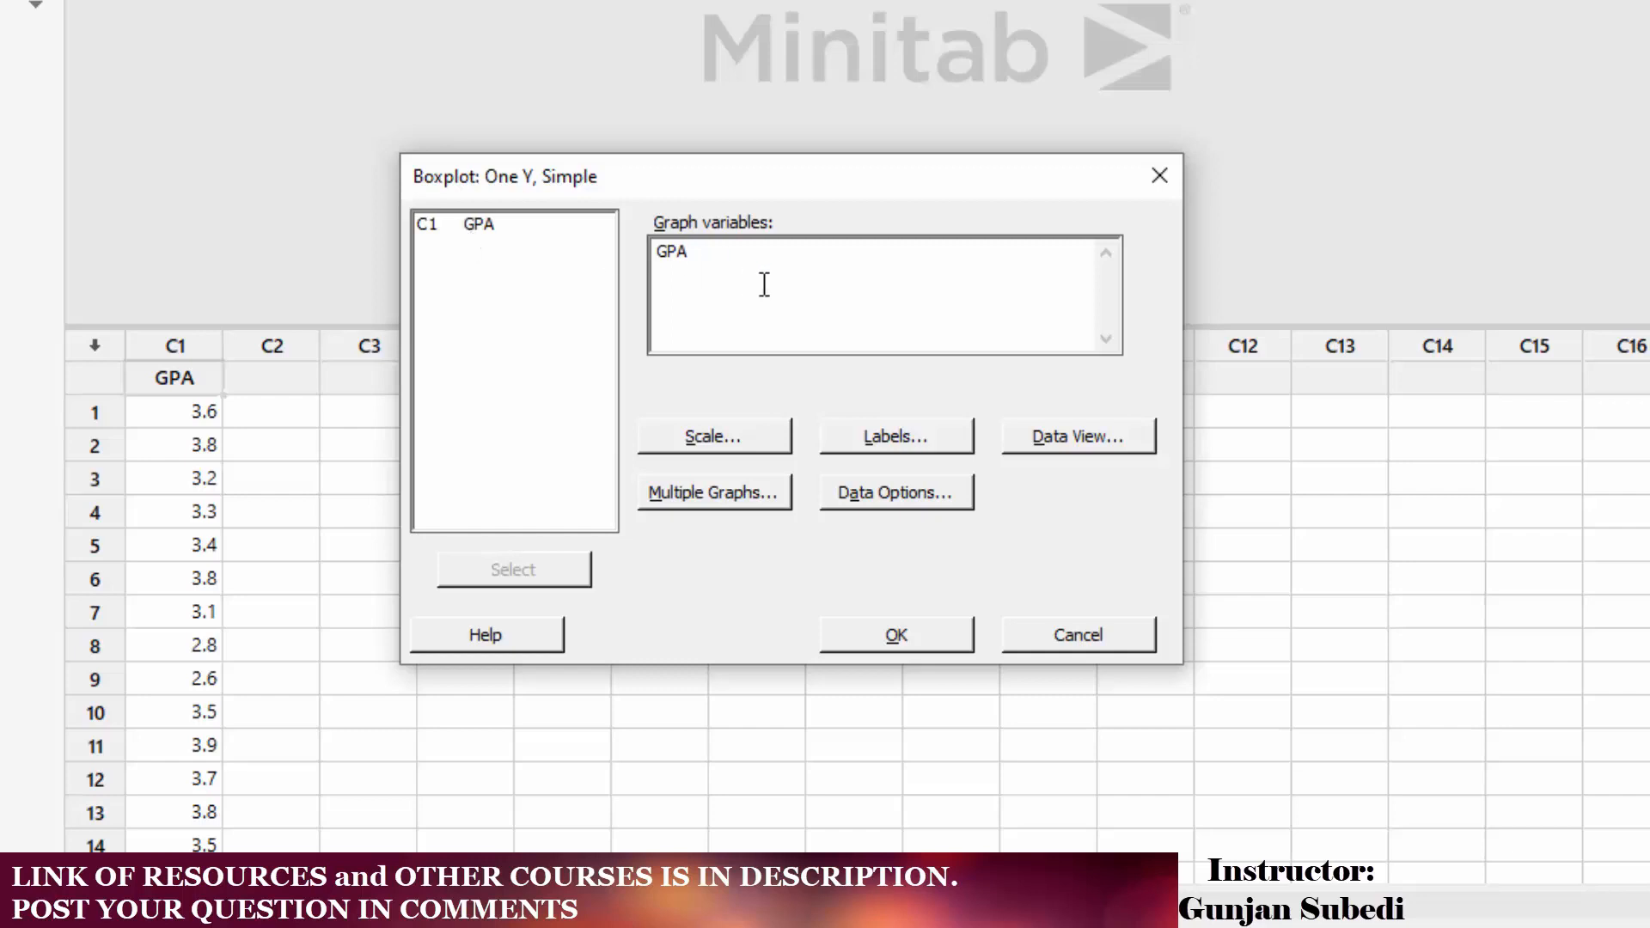
key(BackSpace)
key(BackSpace)
key(BackSpace)
Select GPA as the graph variable and generate the simple boxplot
click(482, 221)
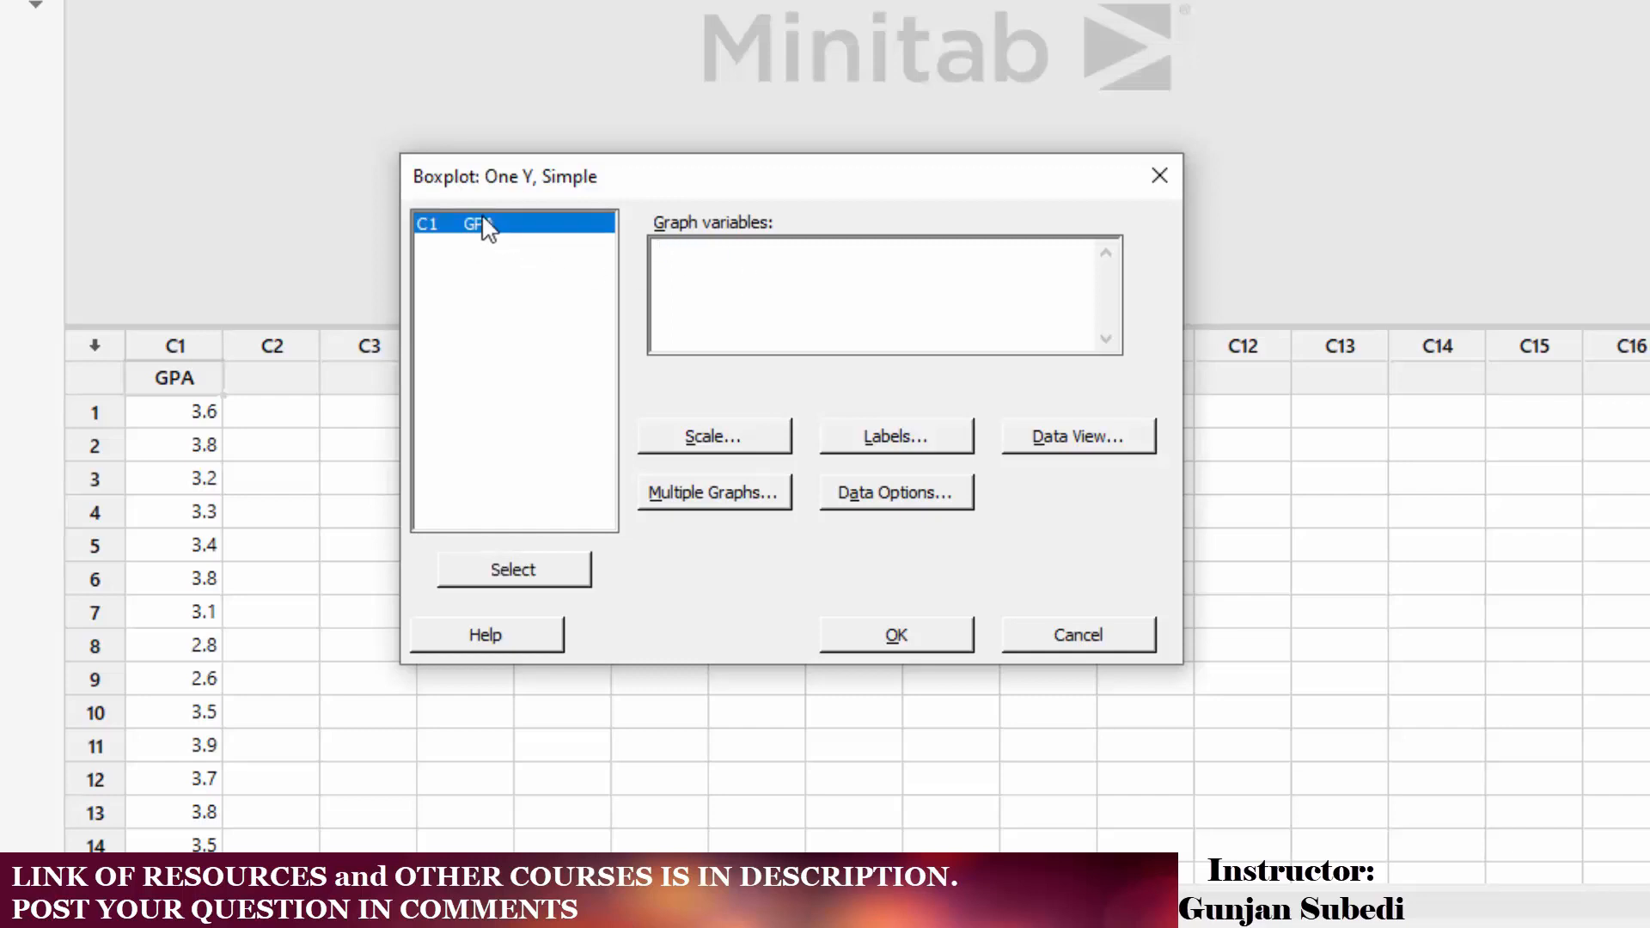
click(486, 575)
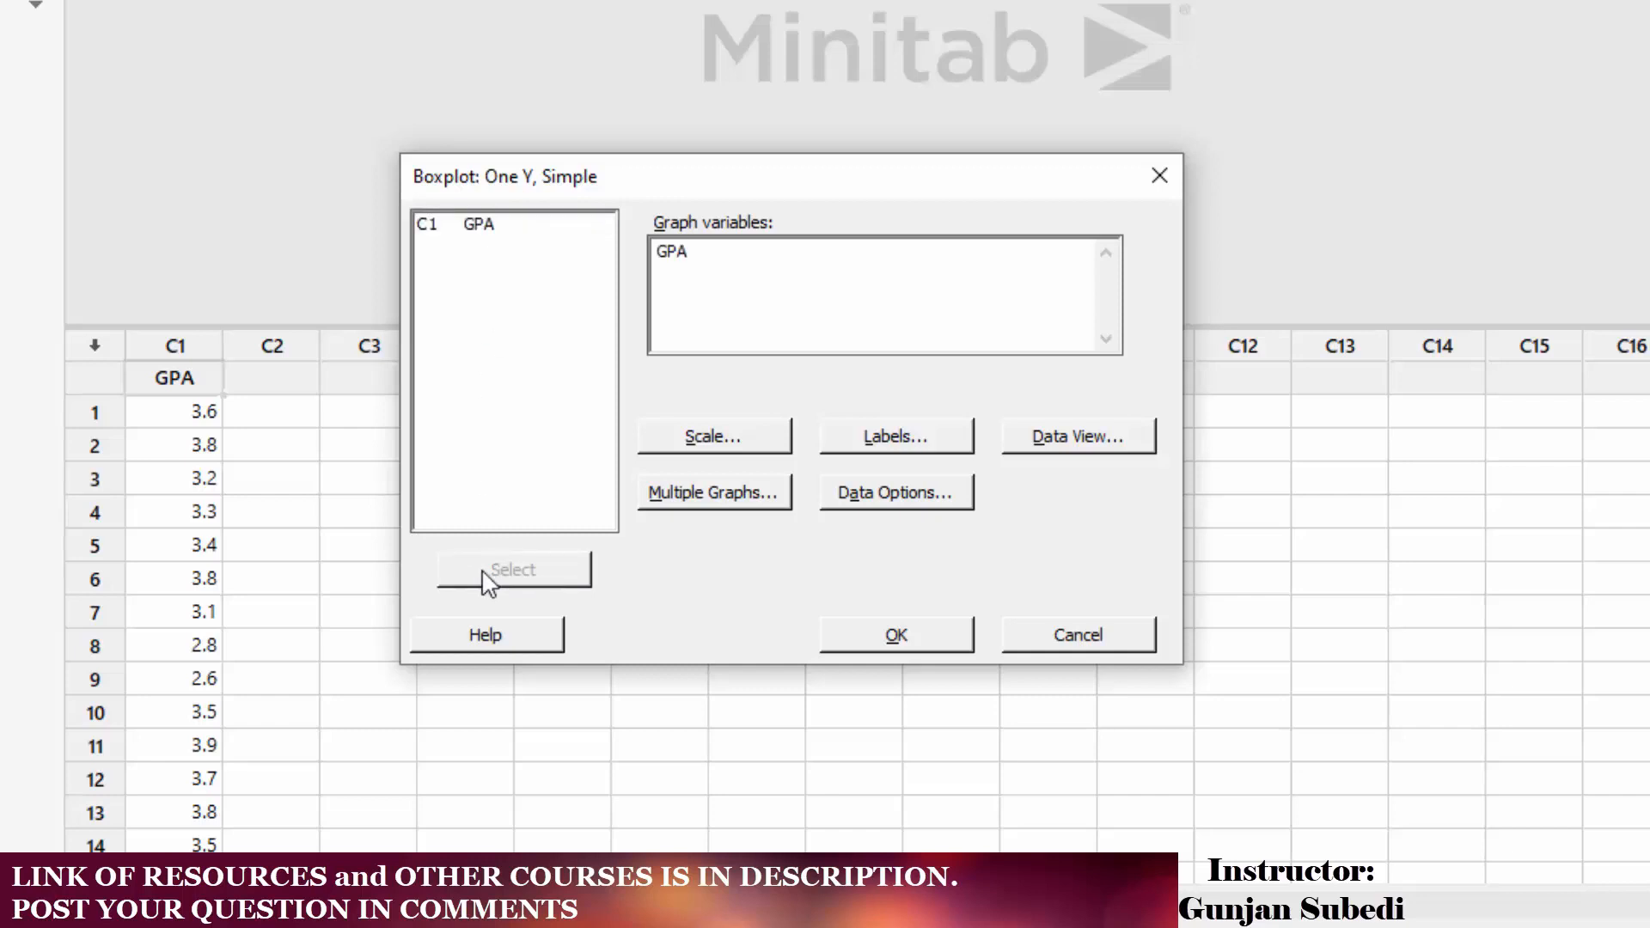
drag(713, 281, 645, 266)
click(895, 638)
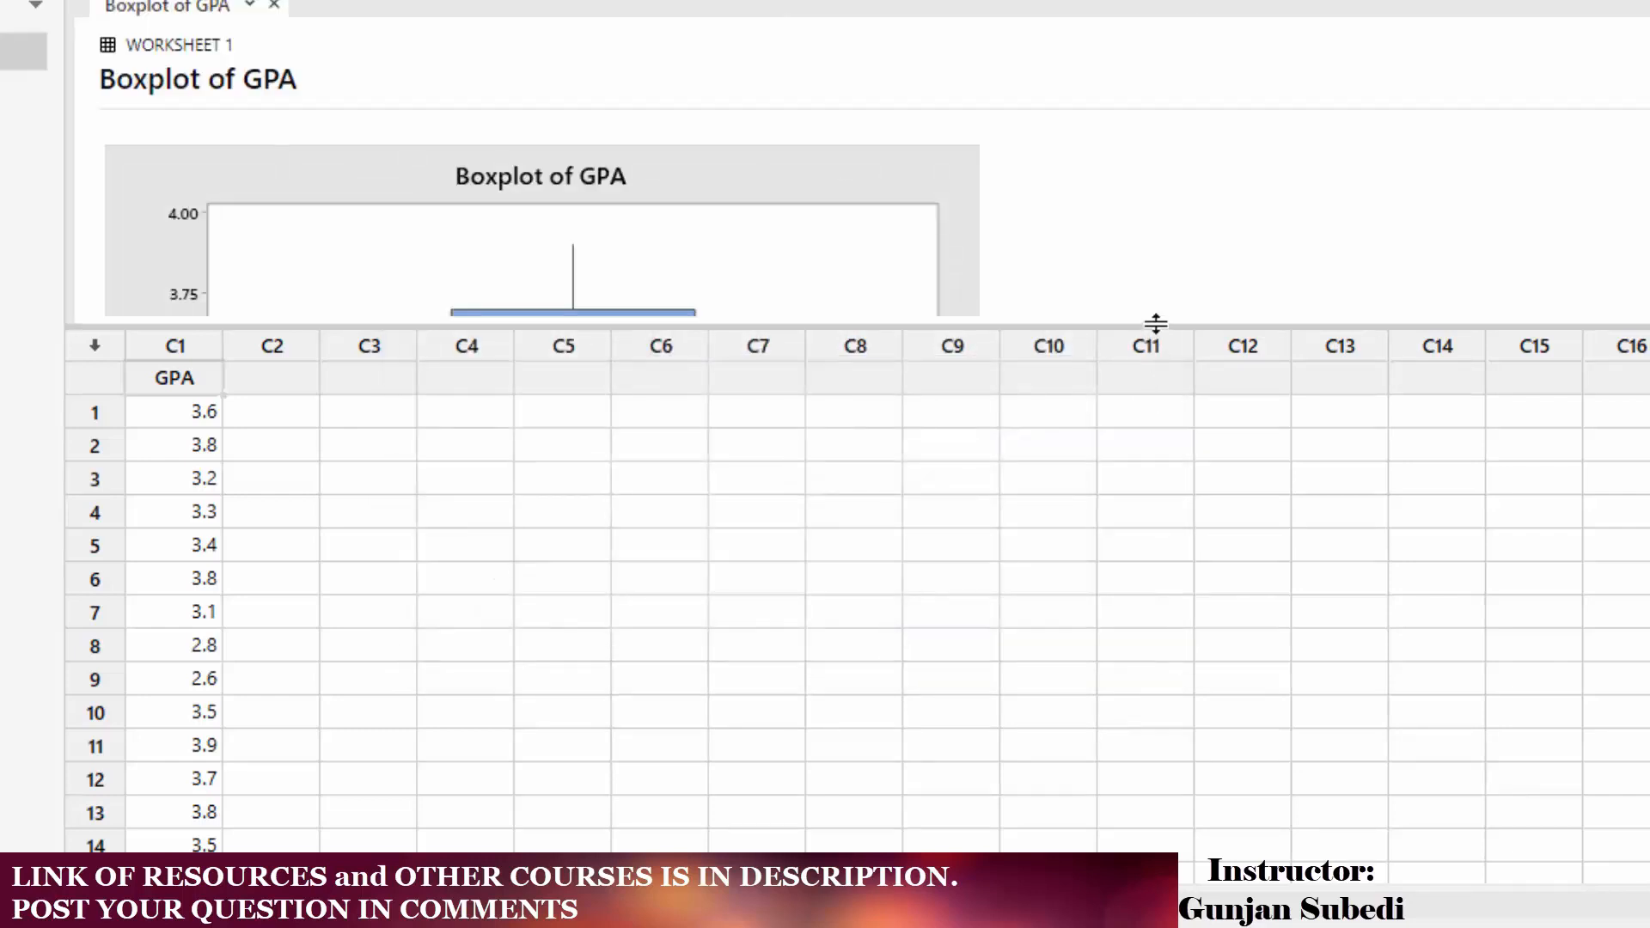
Enlarge the output area and open the GPA boxplot for editing to examine its quartiles, median, interquartile range and whiskers
drag(1157, 324, 1182, 649)
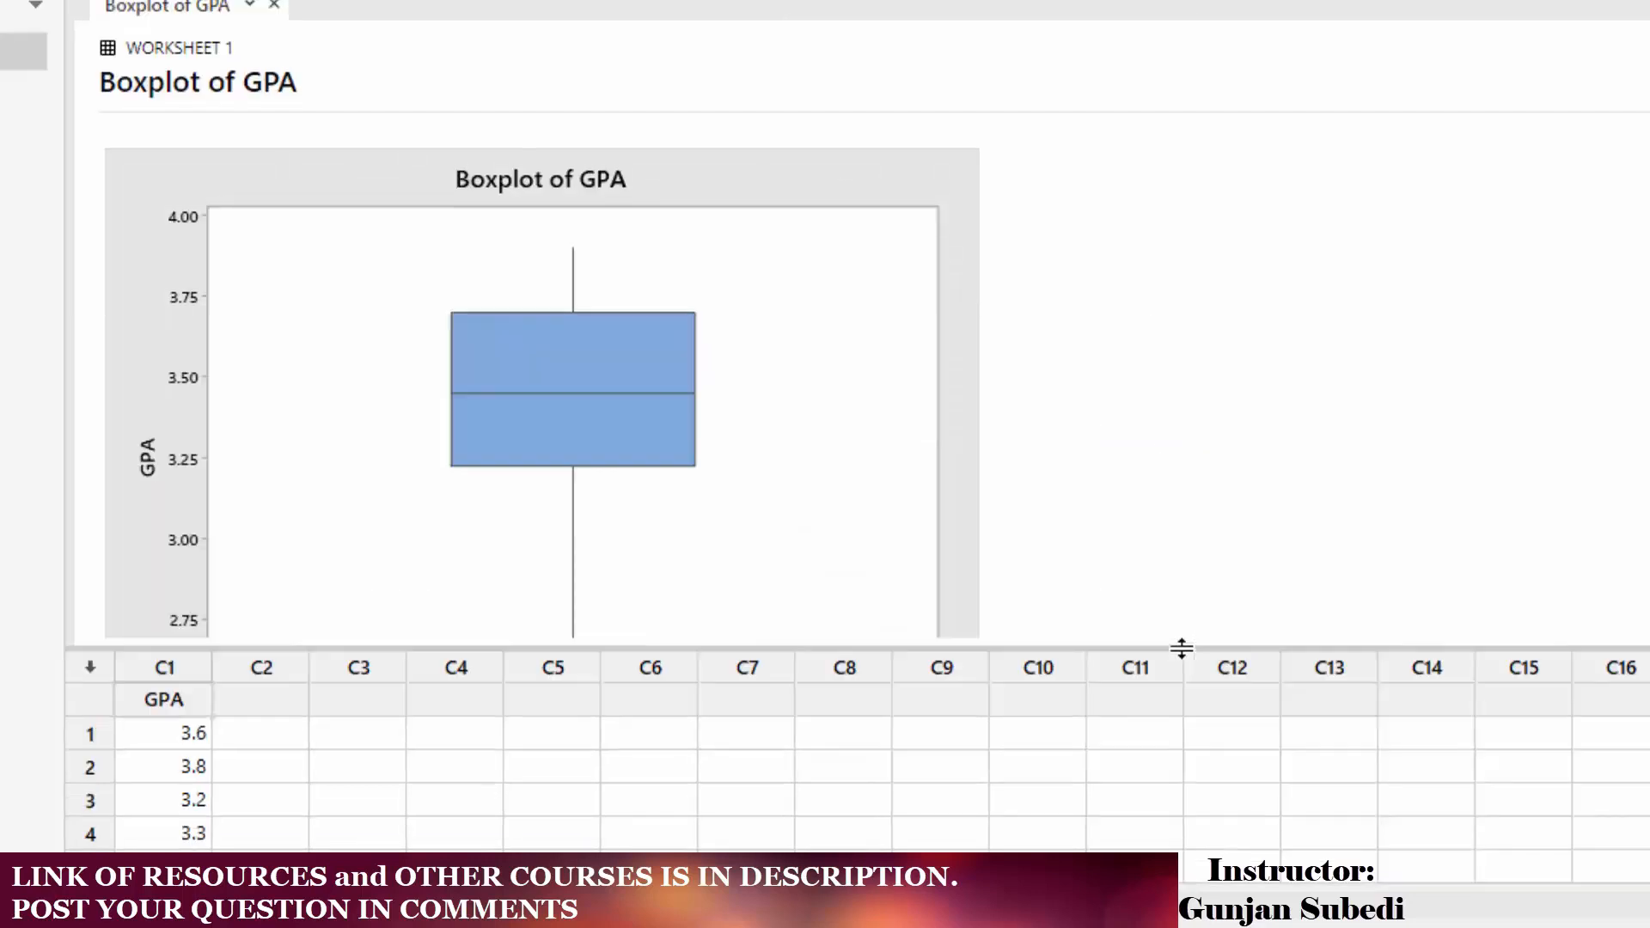
double_click(874, 415)
mouse_move(699, 298)
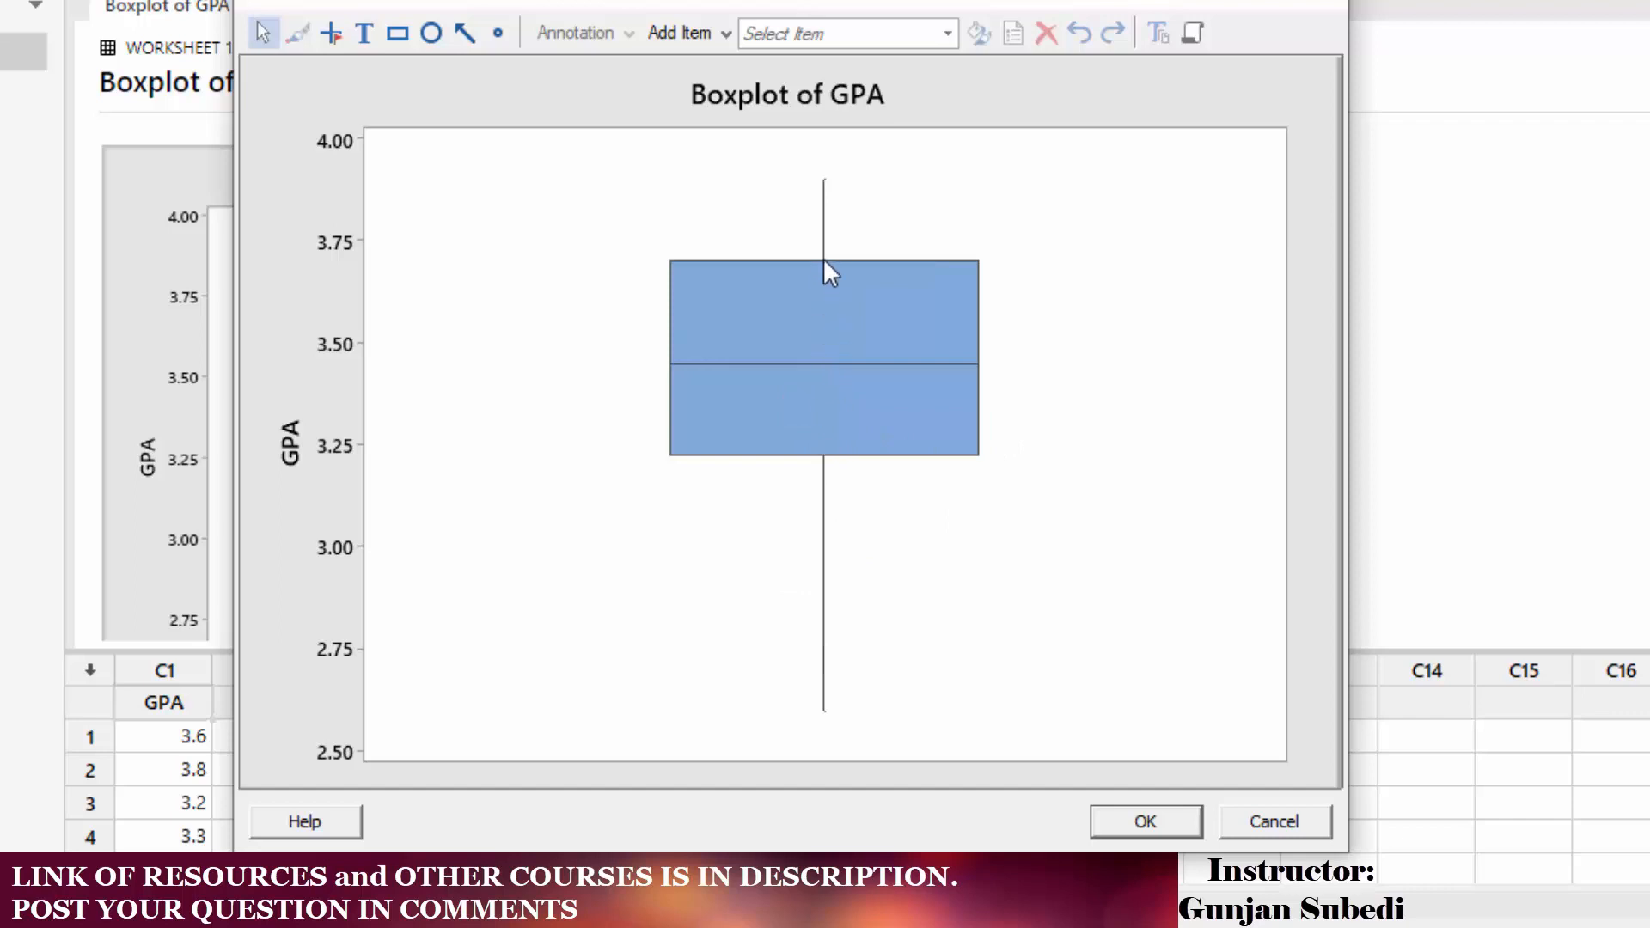
click(822, 716)
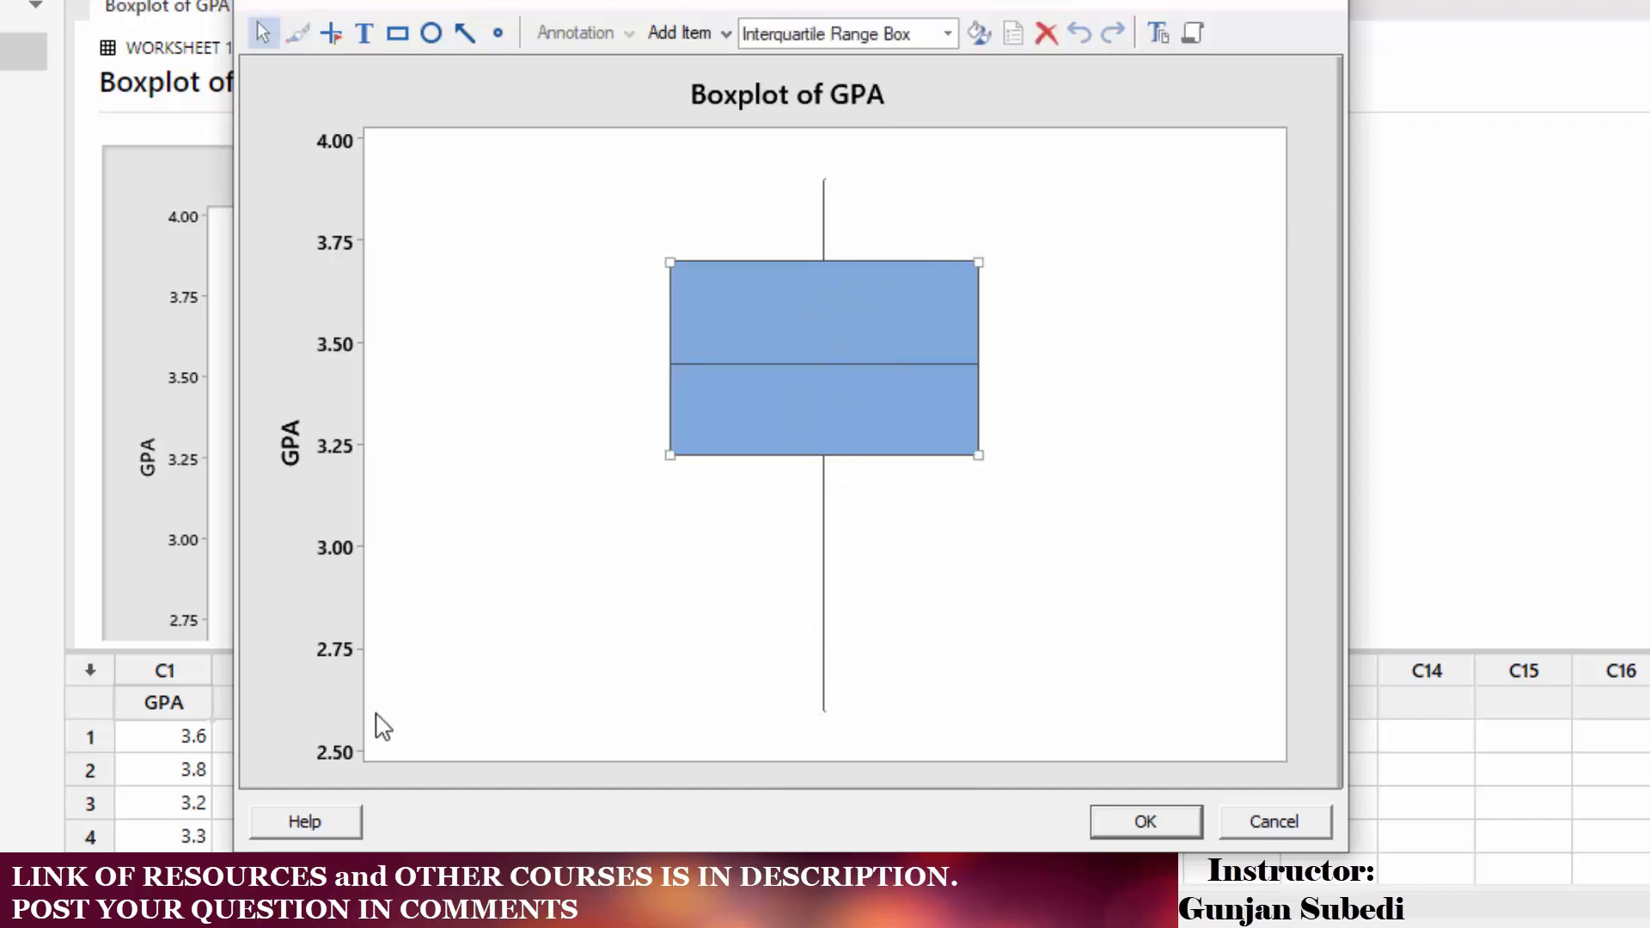
mouse_move(678, 268)
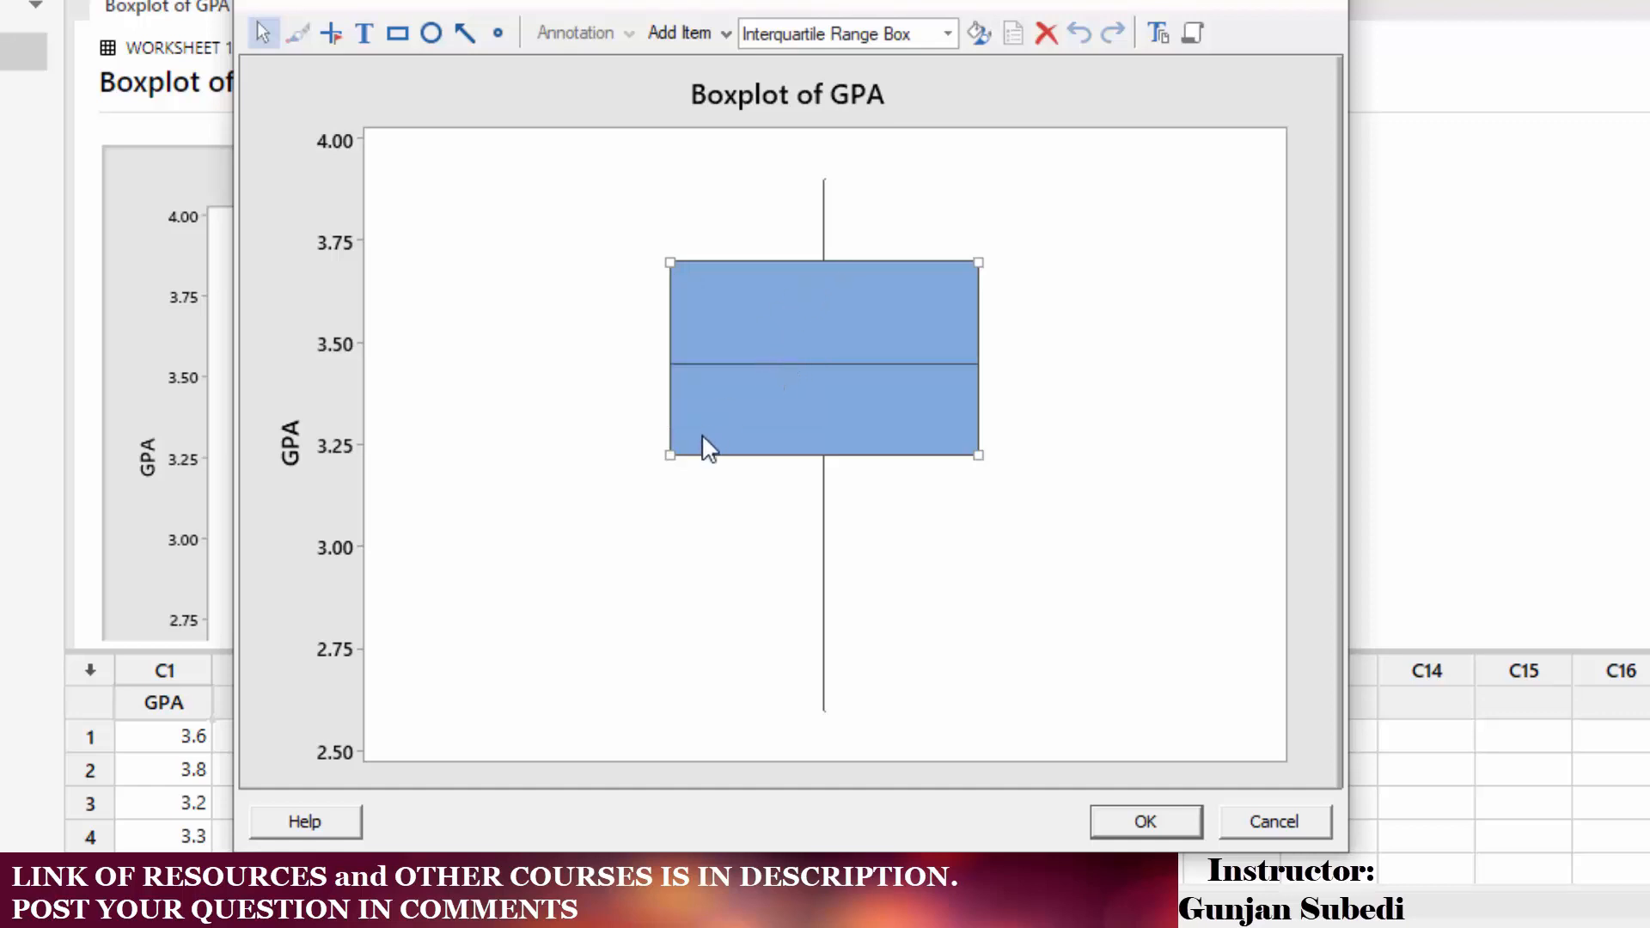
mouse_move(978, 383)
mouse_move(741, 449)
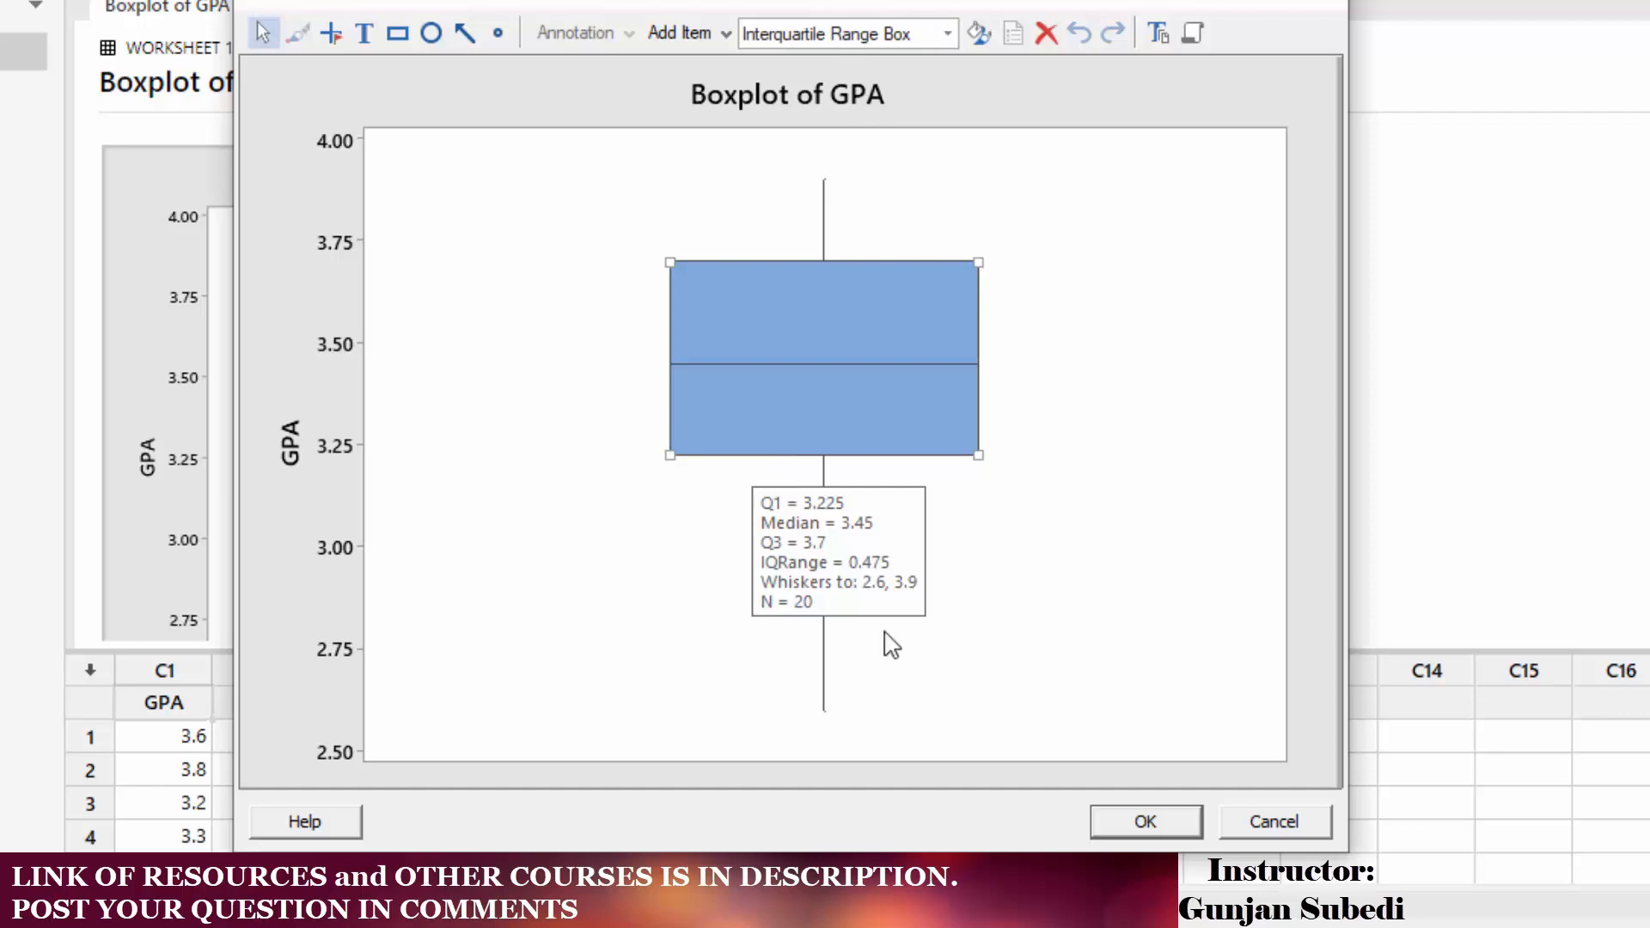
mouse_move(836, 265)
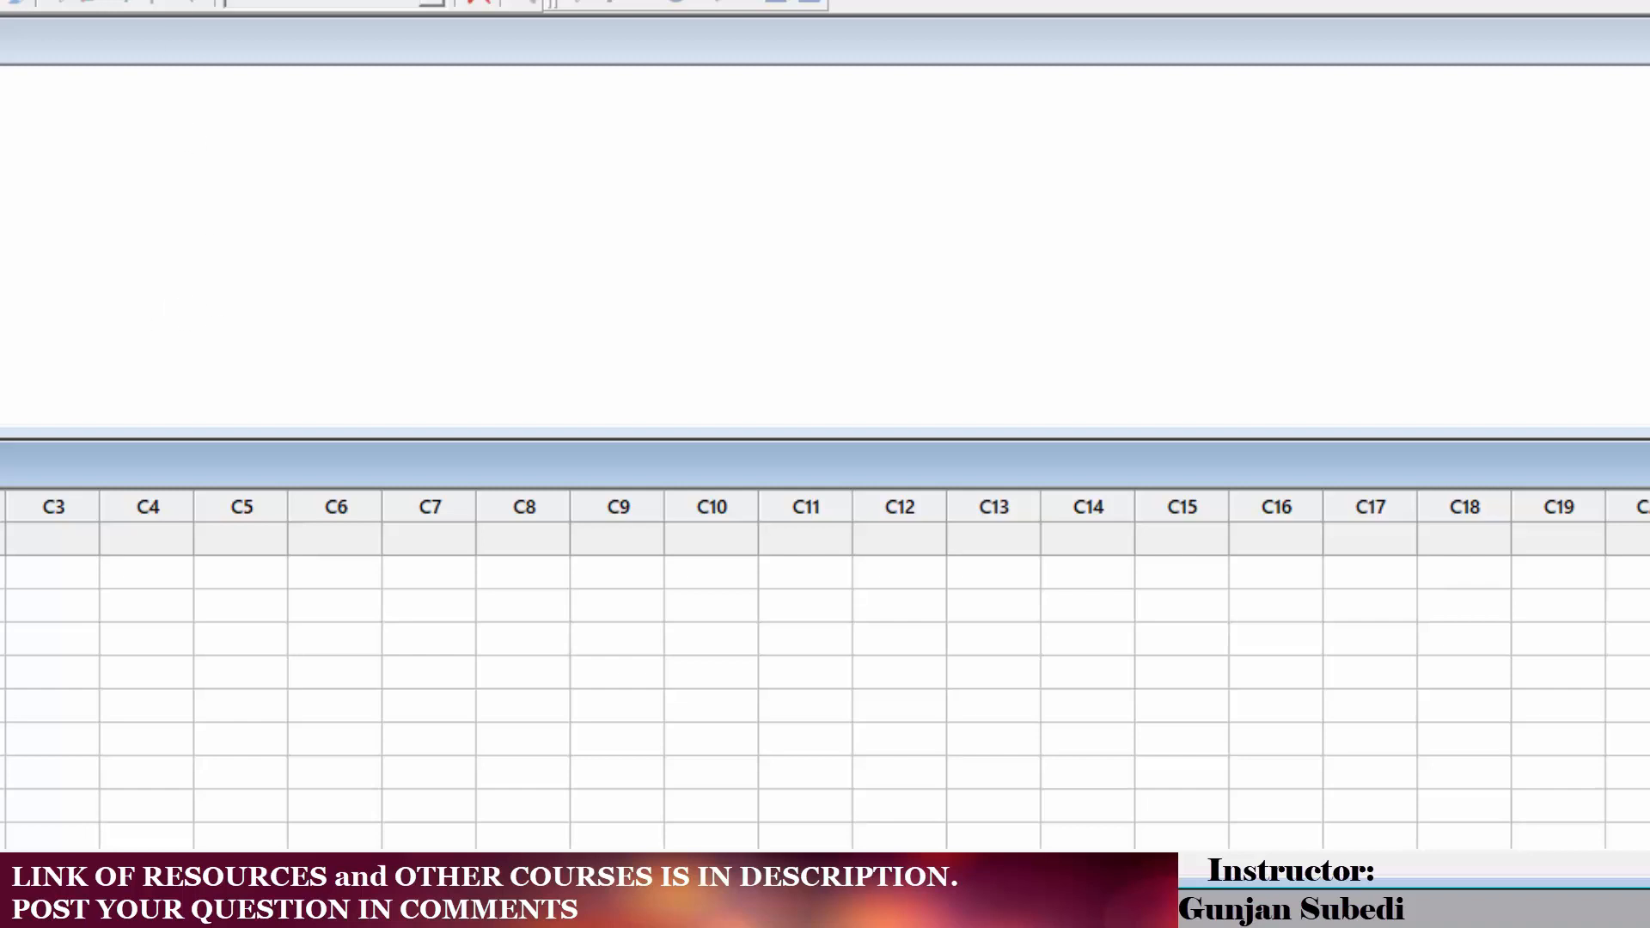
Open the Boxplots type selection in the other Minitab version
click(58, 0)
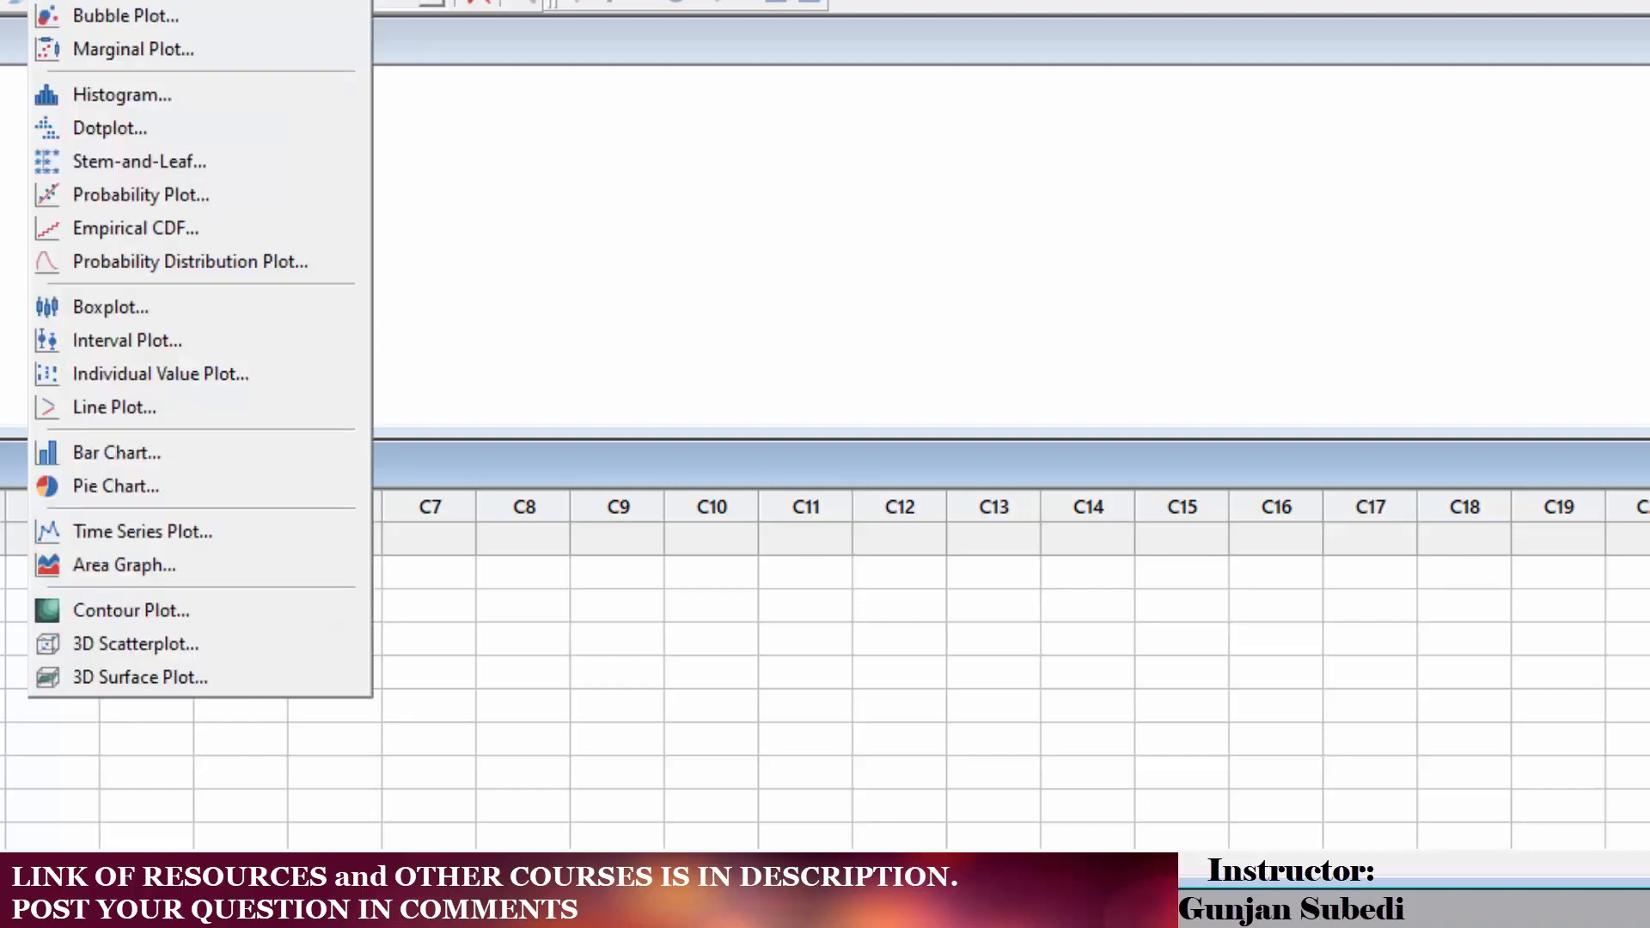
click(100, 300)
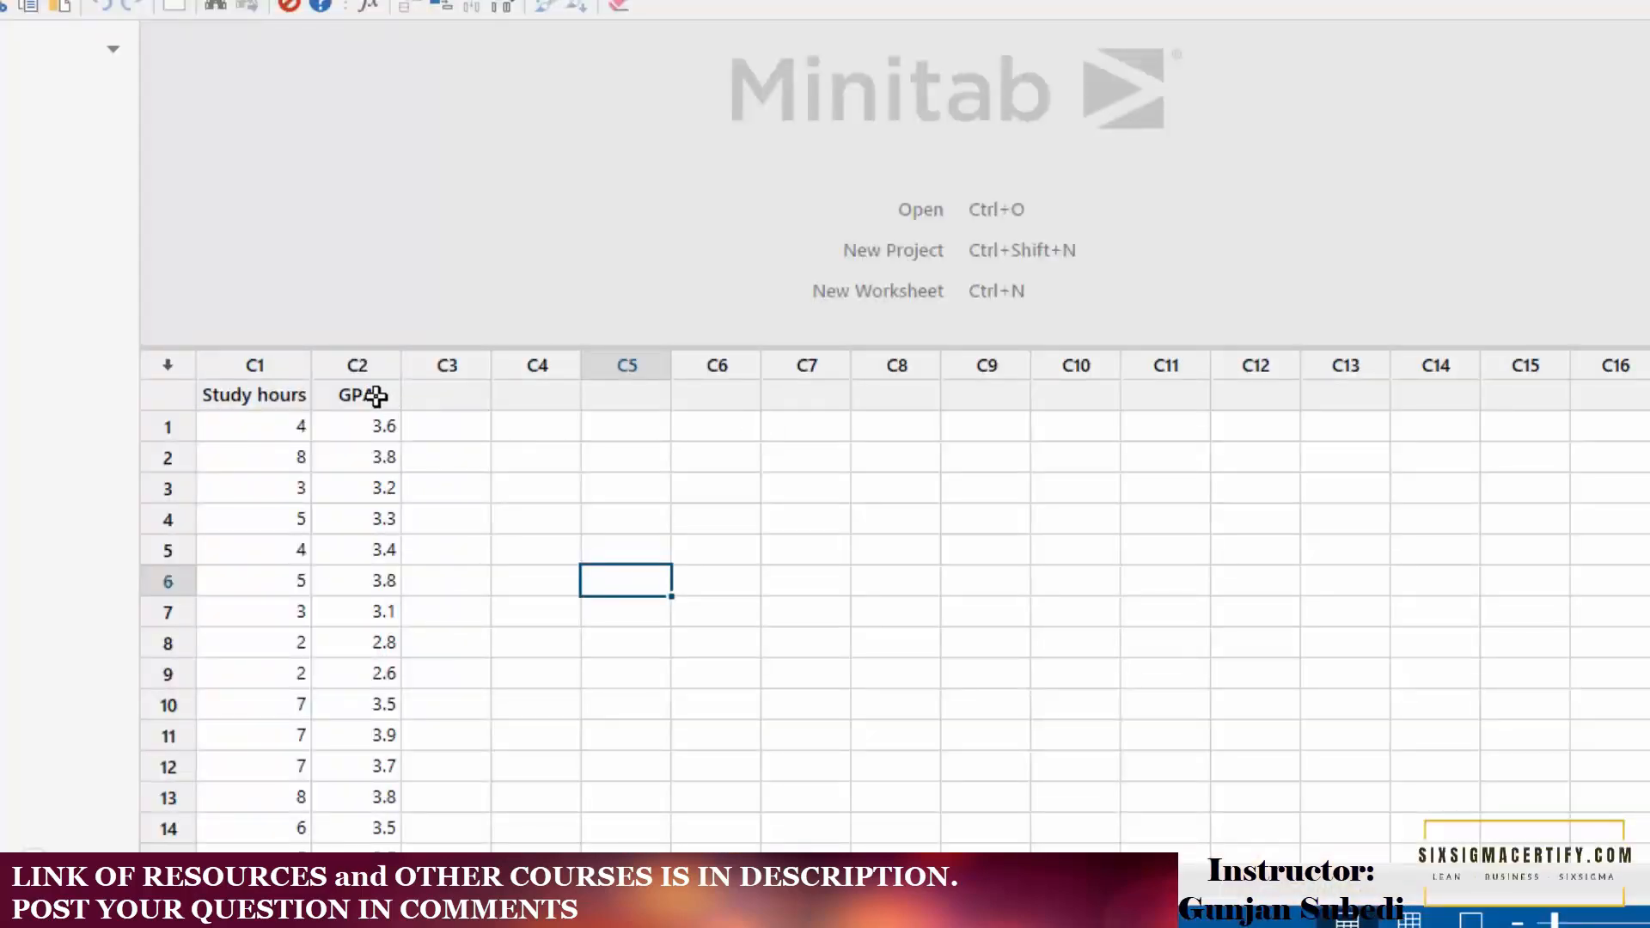
Review the GPA and Study hours columns and start a One Y, With Groups boxplot
drag(376, 394, 384, 556)
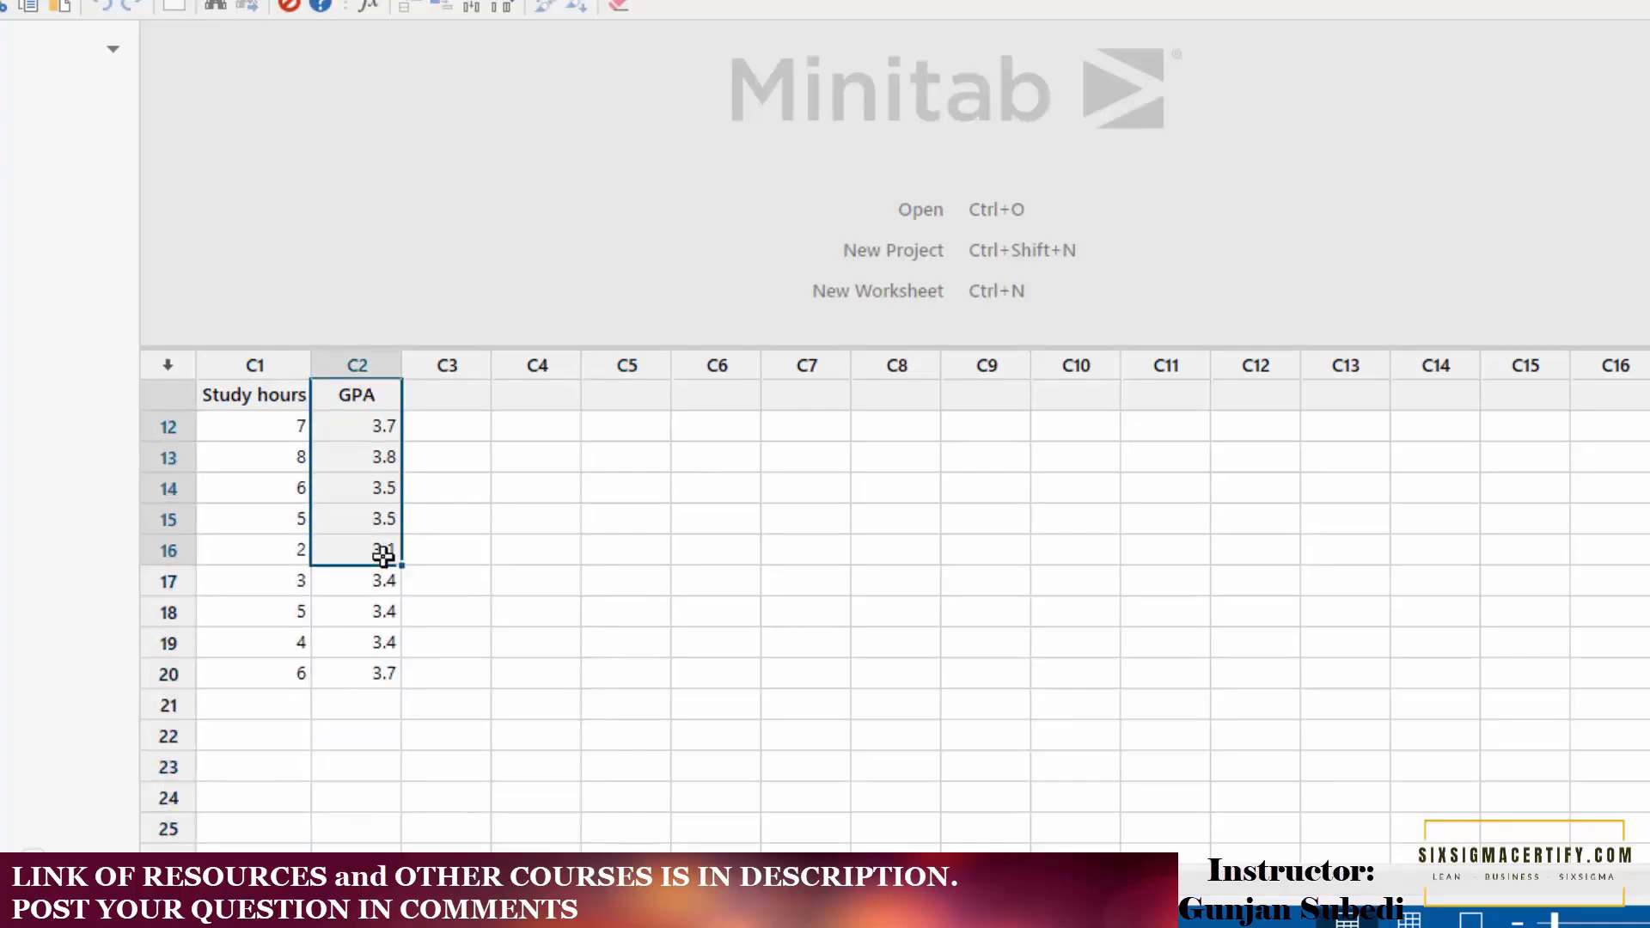
drag(228, 542, 186, 209)
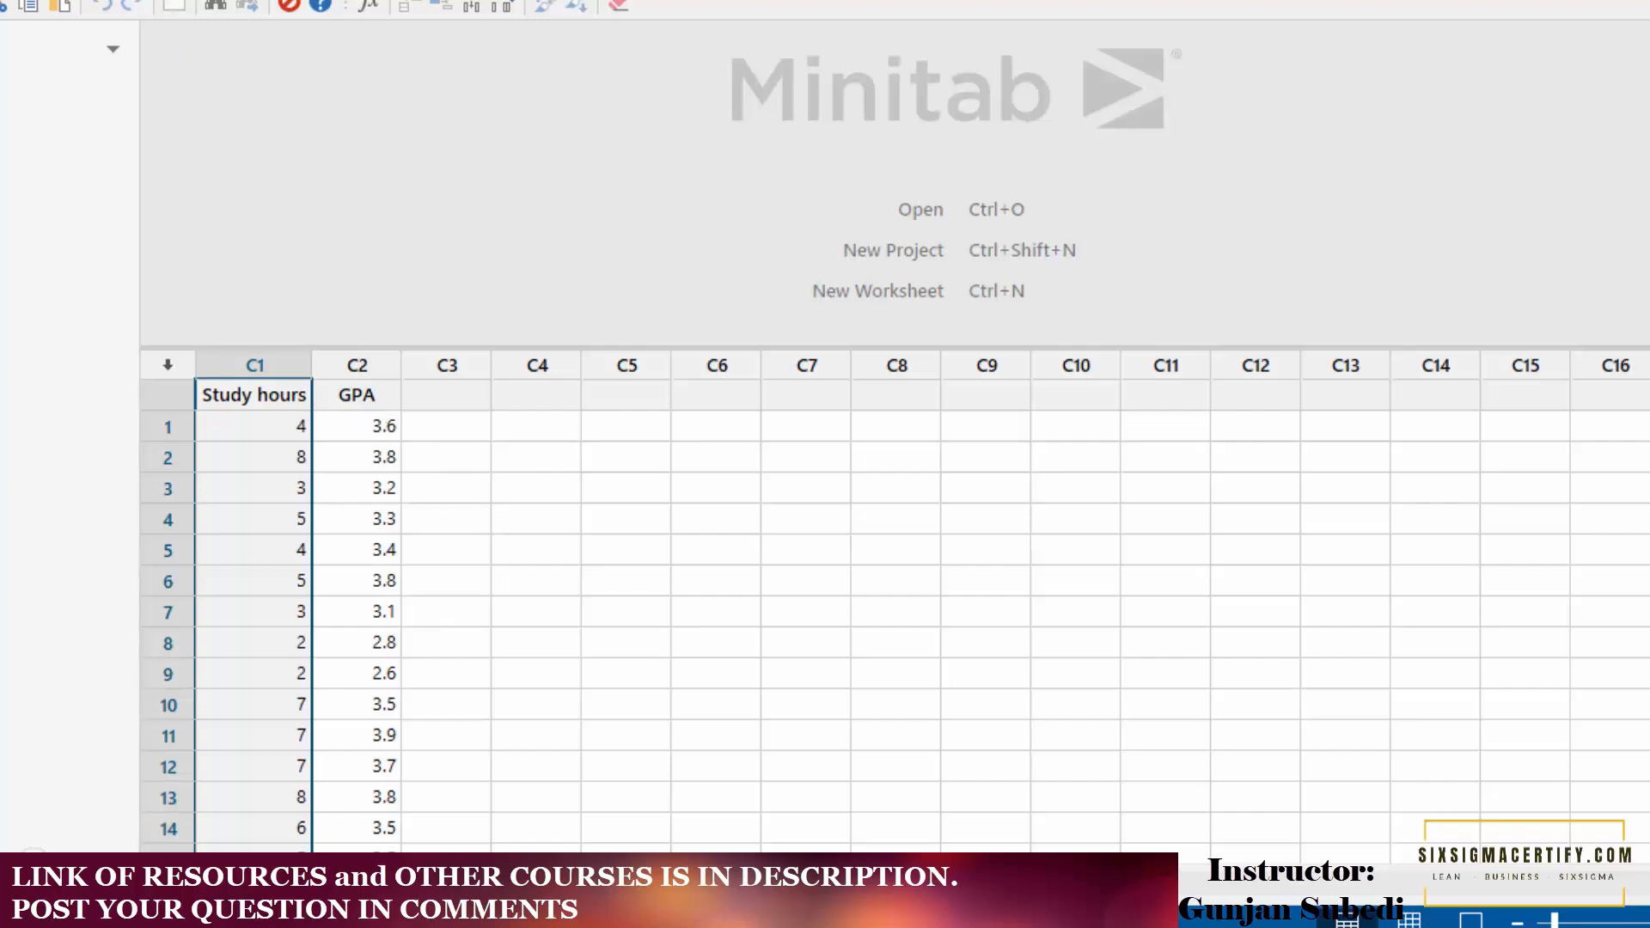
click(145, 0)
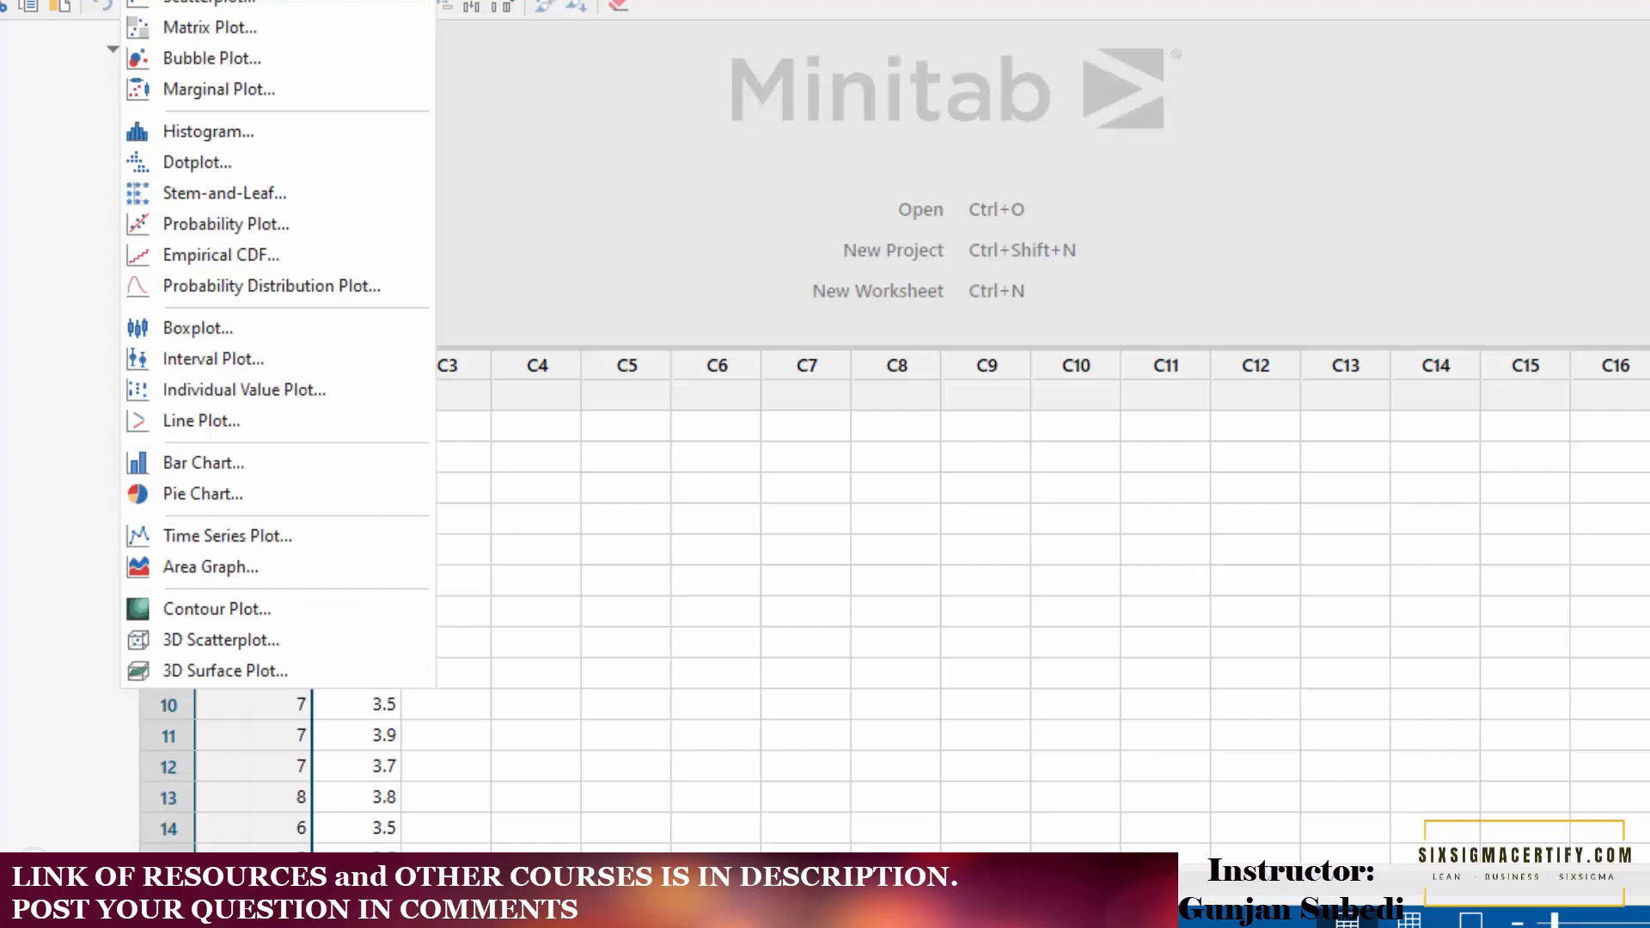
click(191, 330)
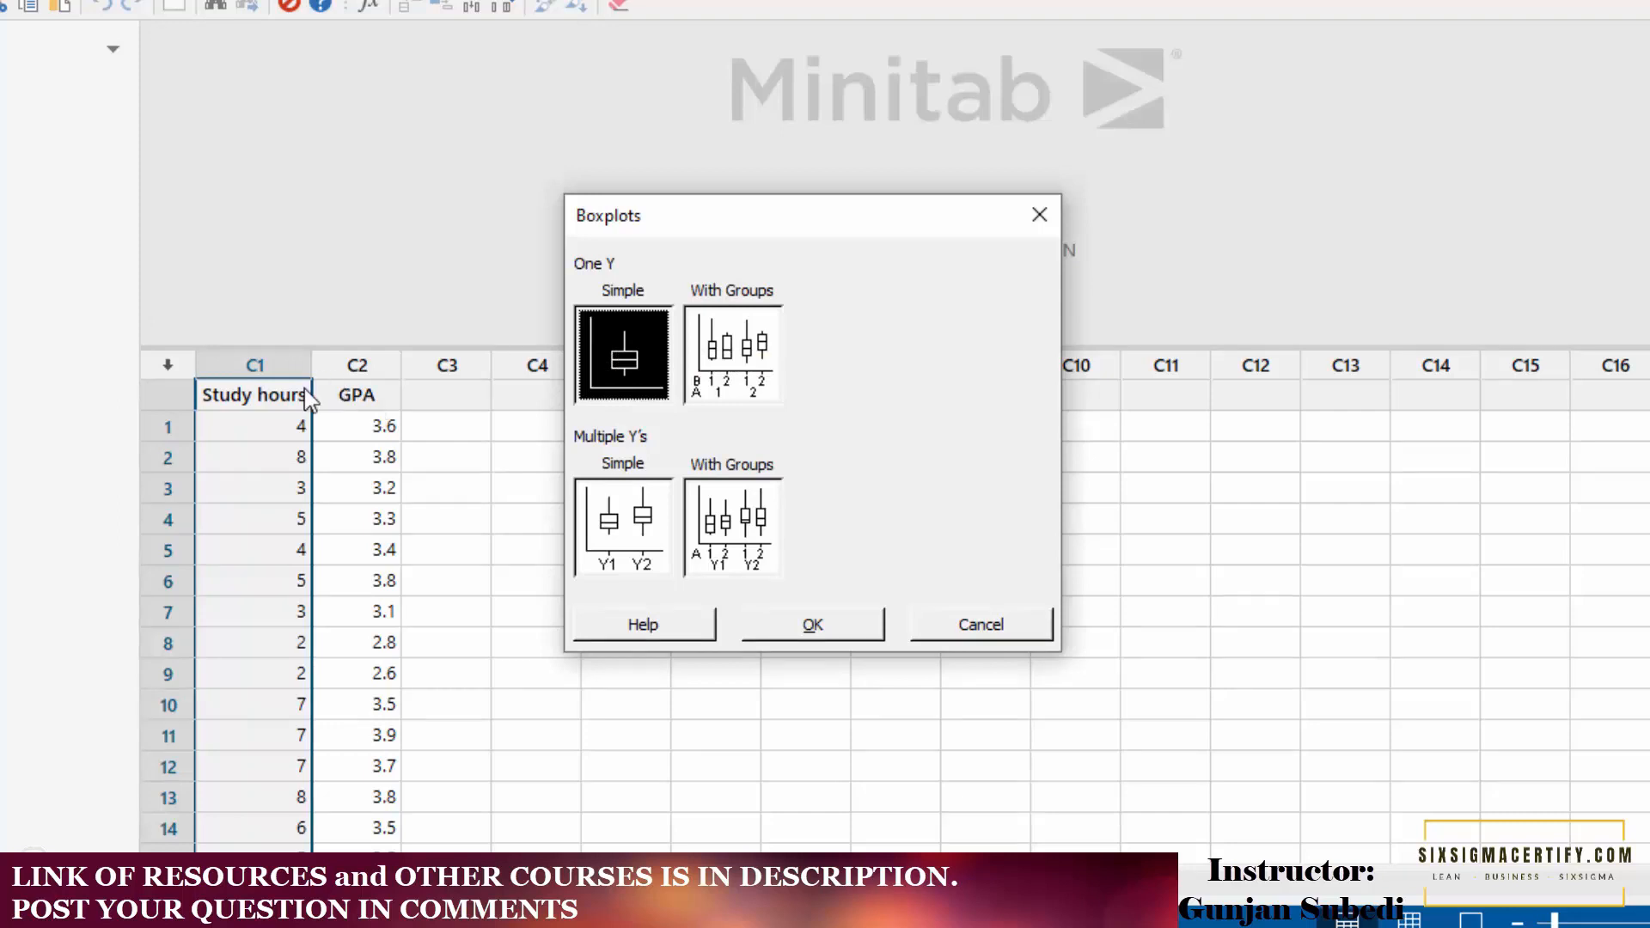
click(722, 344)
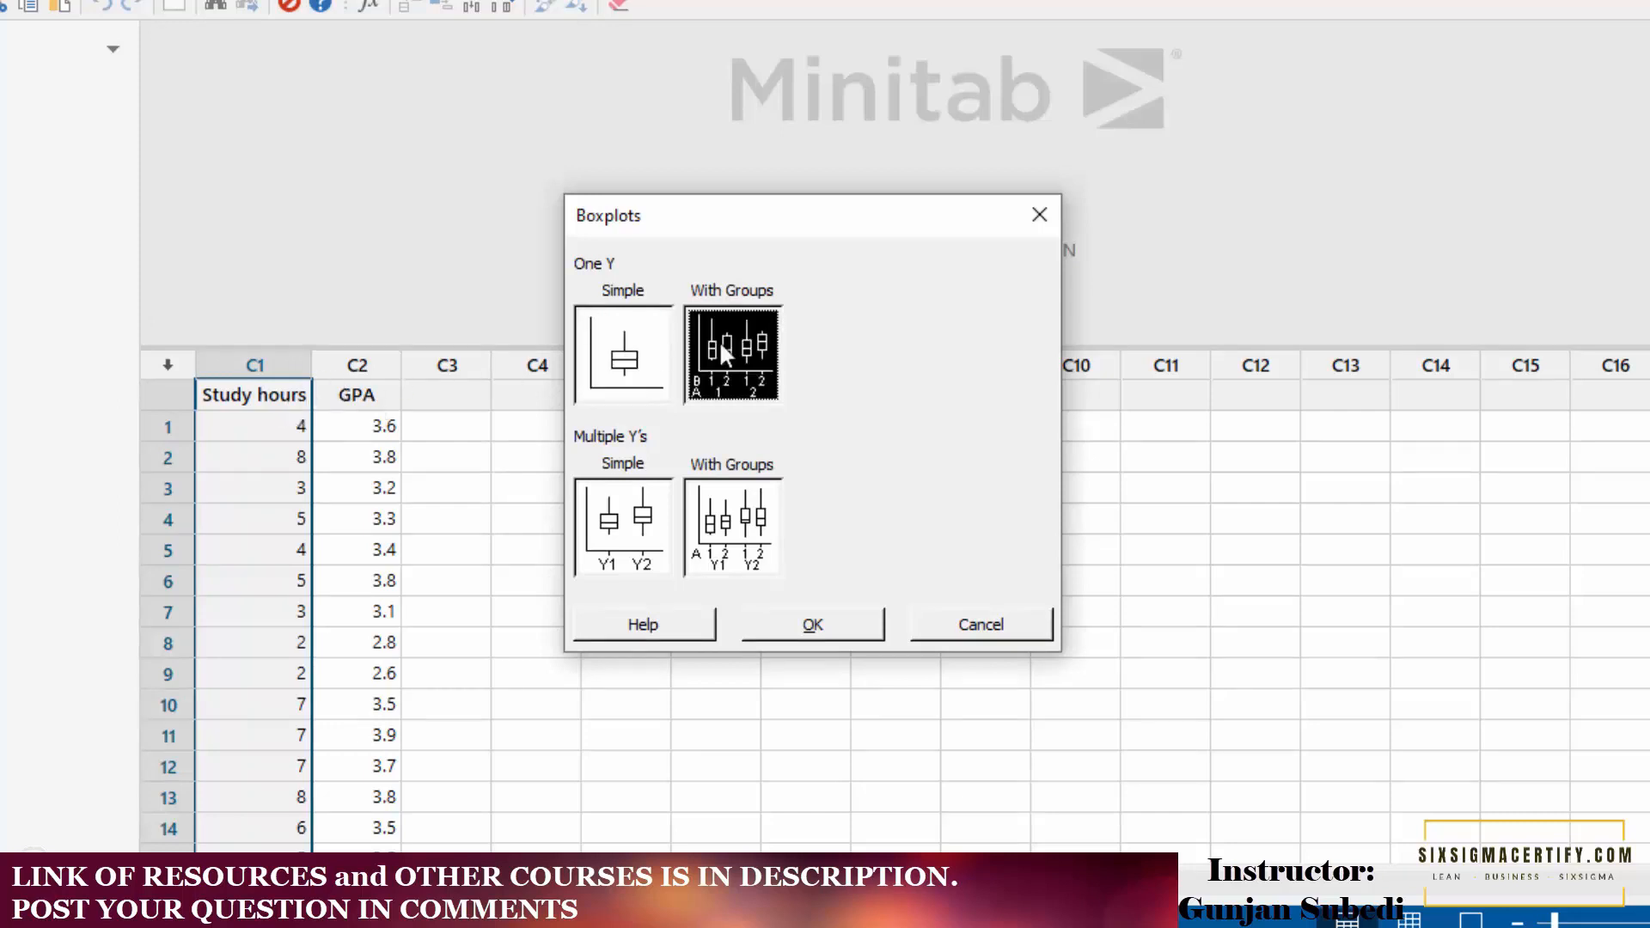
click(835, 627)
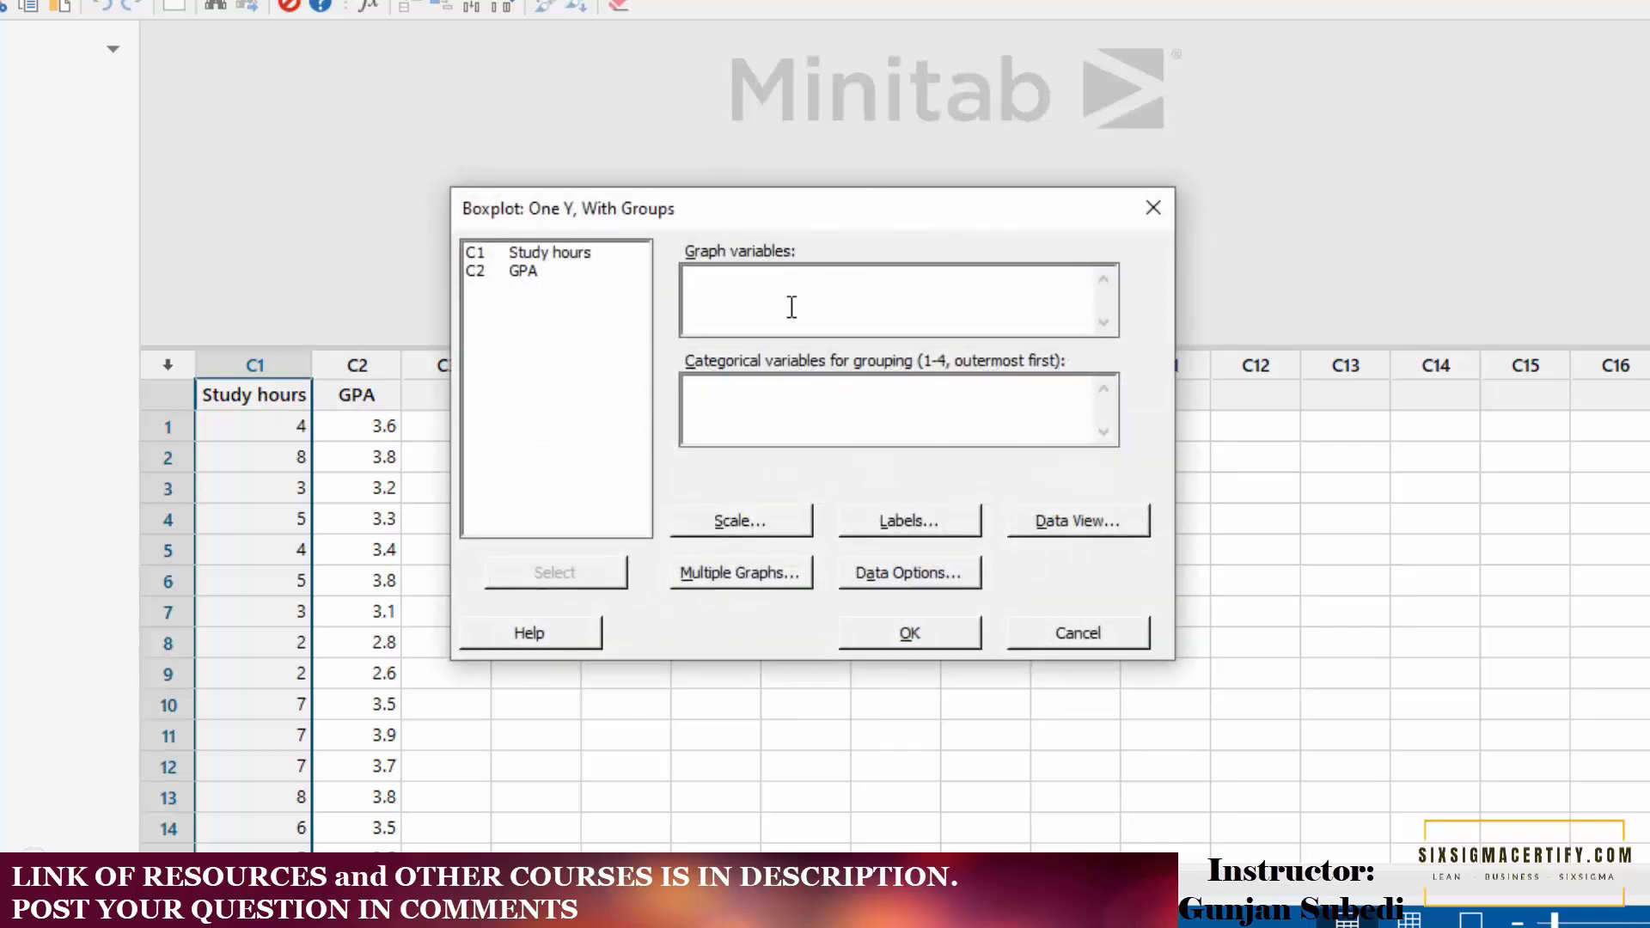
Set GPA as the graph variable and Study hours as the categorical grouping variable, and generate the boxplot
double_click(512, 271)
click(704, 397)
double_click(543, 254)
click(925, 636)
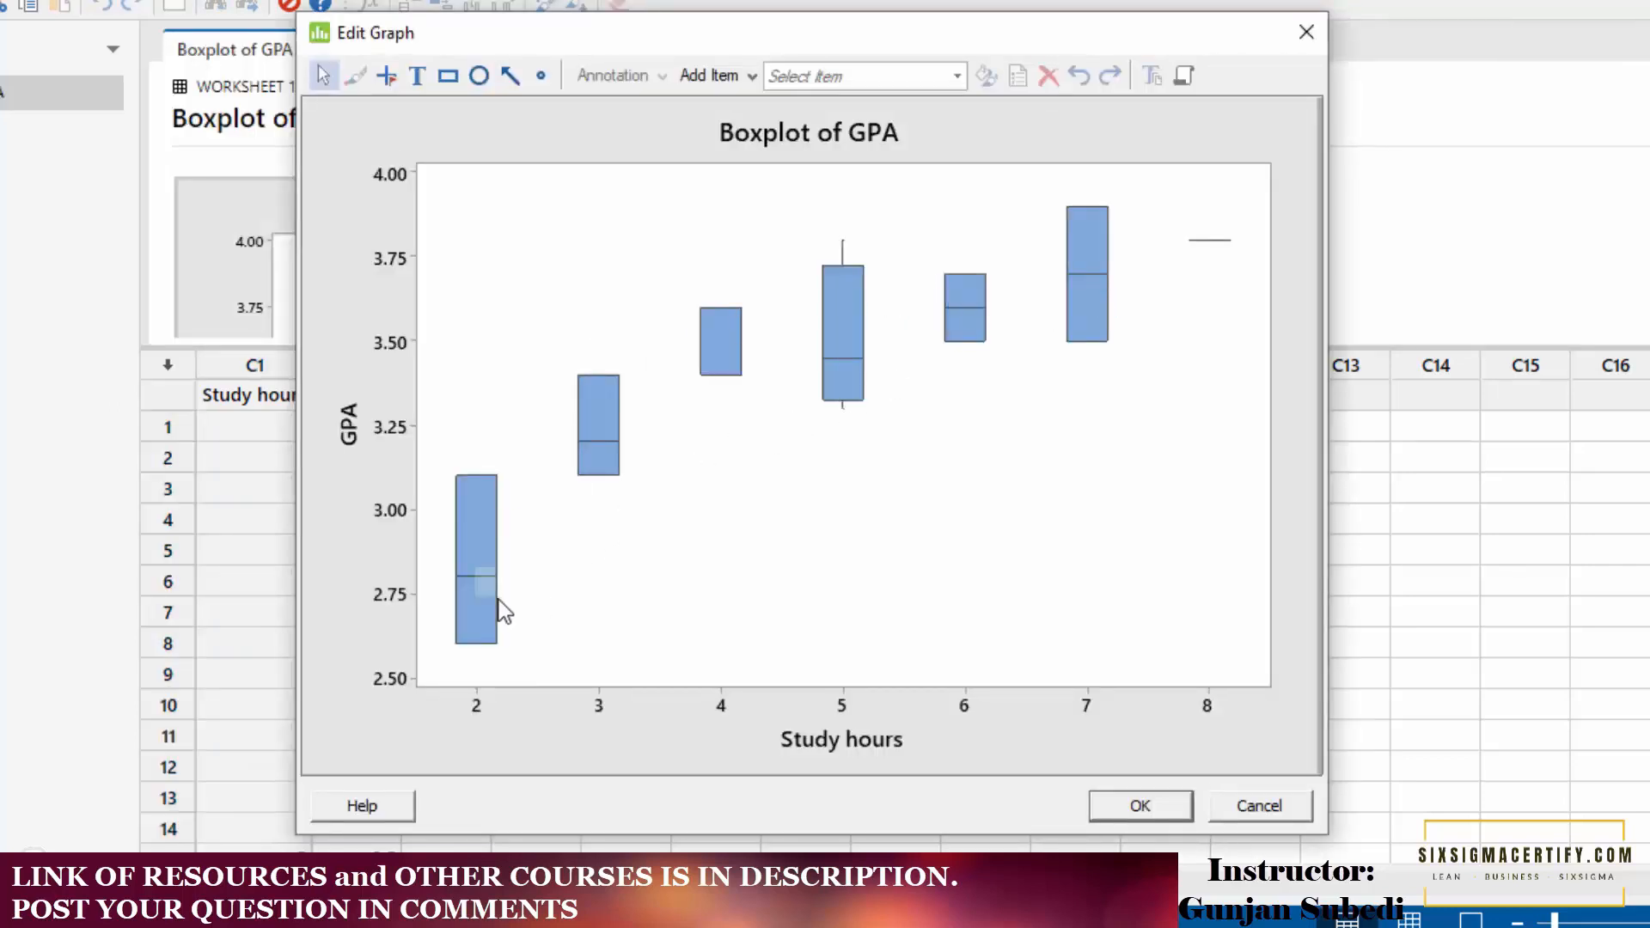
Examine the quartiles, medians and whiskers of the GPA boxes across the different Study hours groups
mouse_move(500, 613)
mouse_move(963, 342)
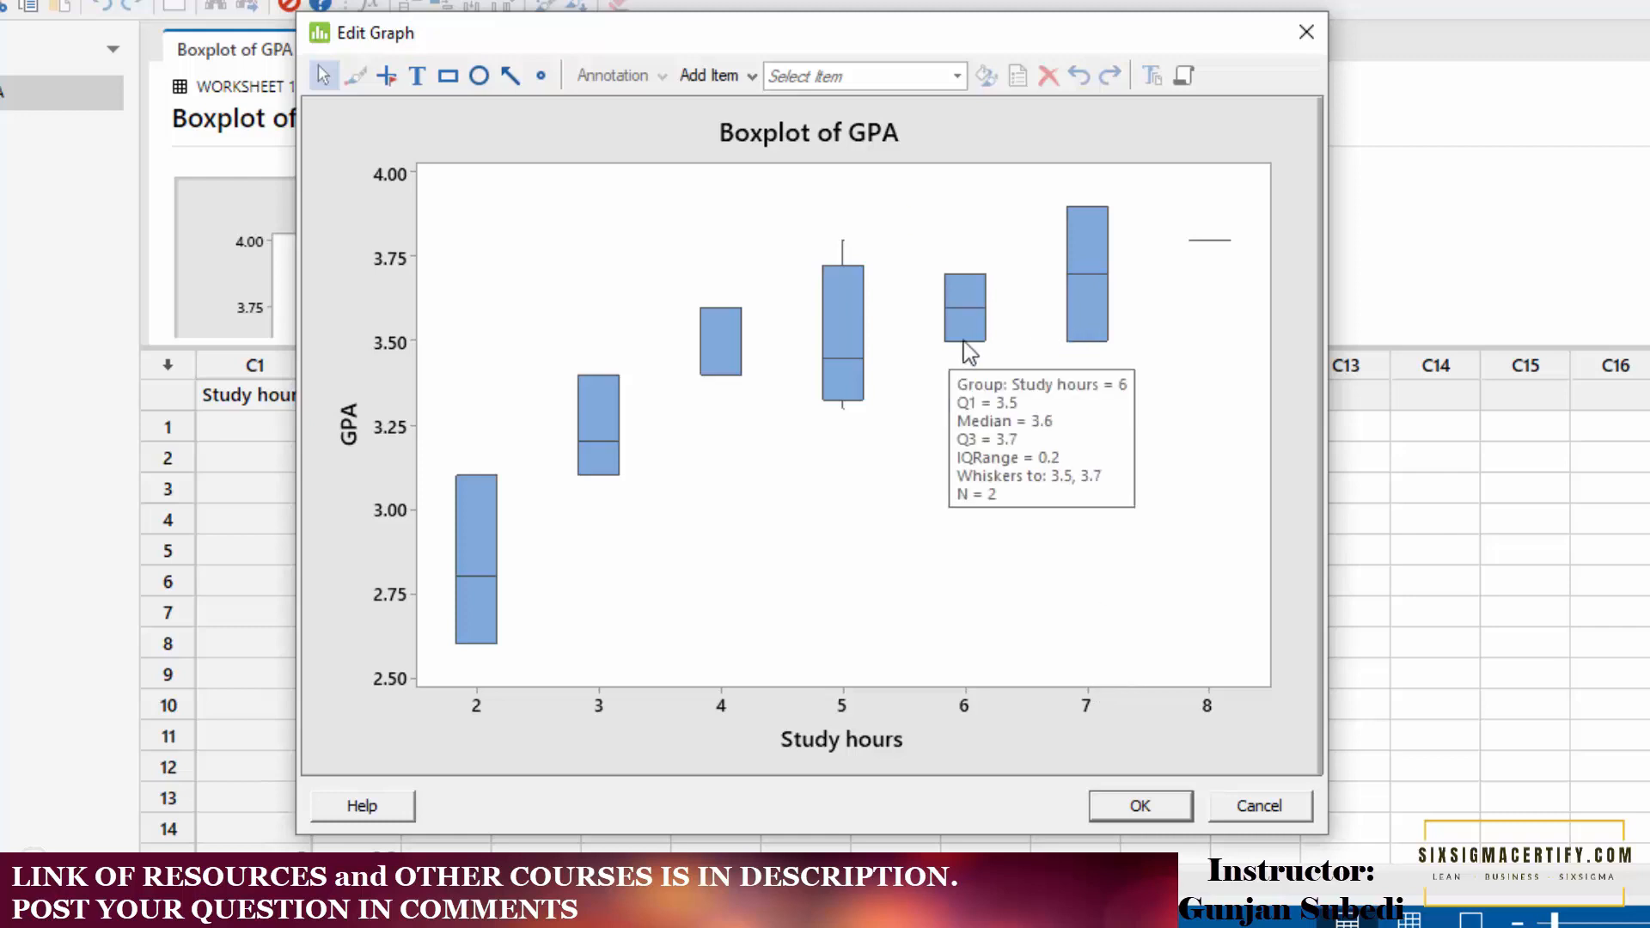
mouse_move(1084, 352)
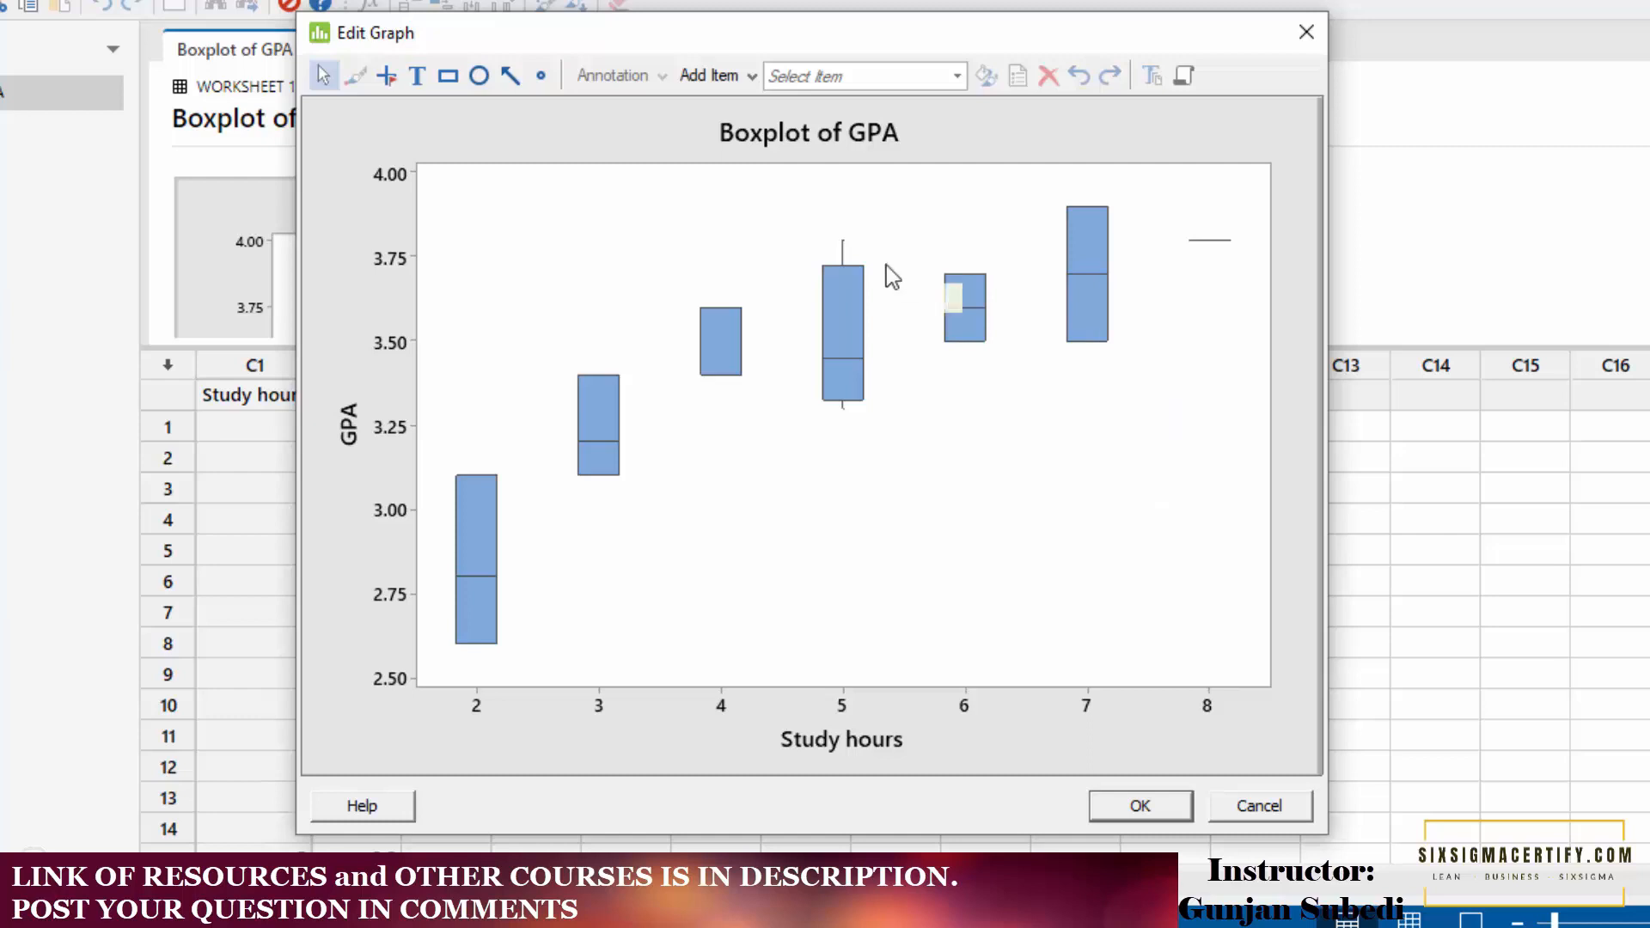
mouse_move(842, 248)
drag(843, 241, 832, 256)
mouse_move(833, 257)
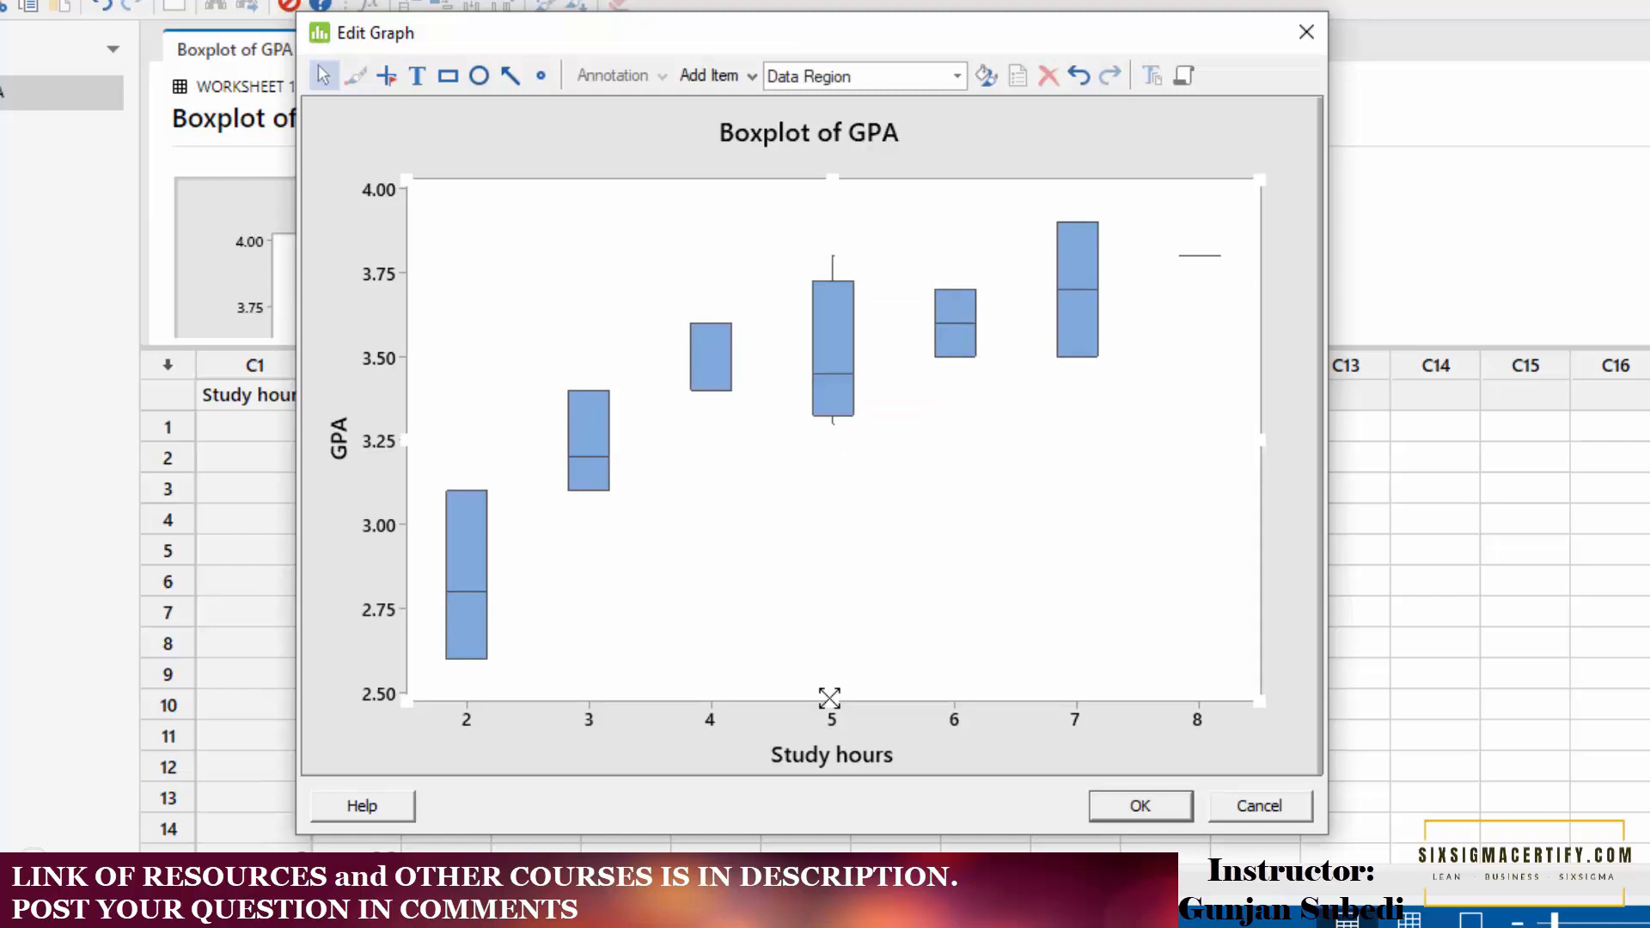
click(833, 255)
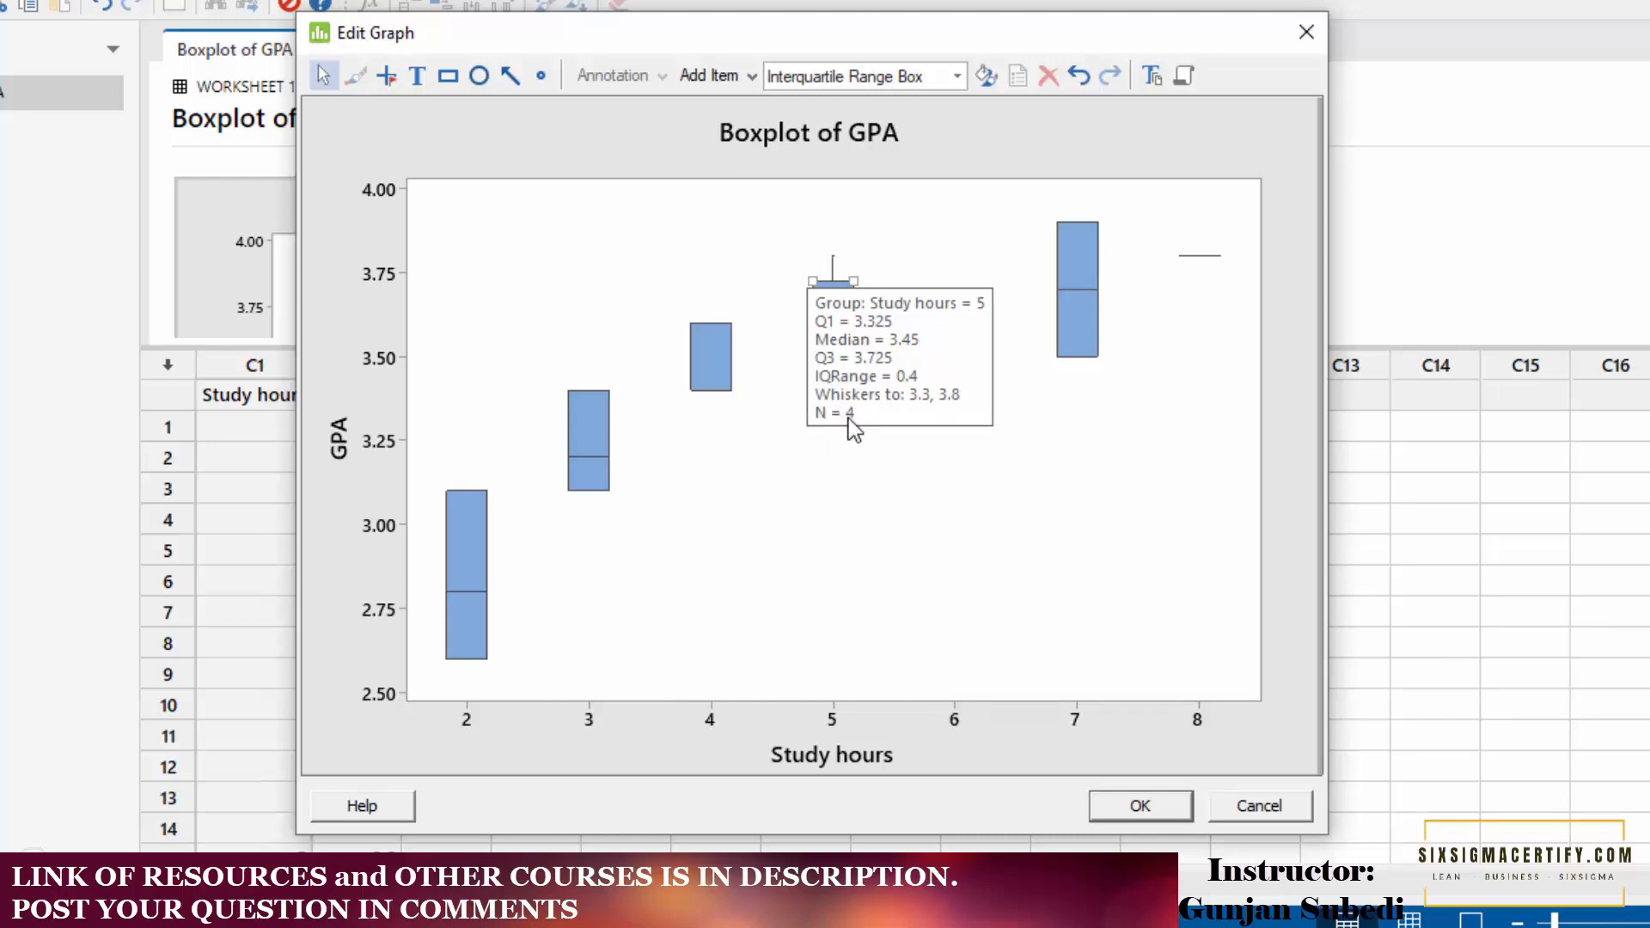
click(698, 376)
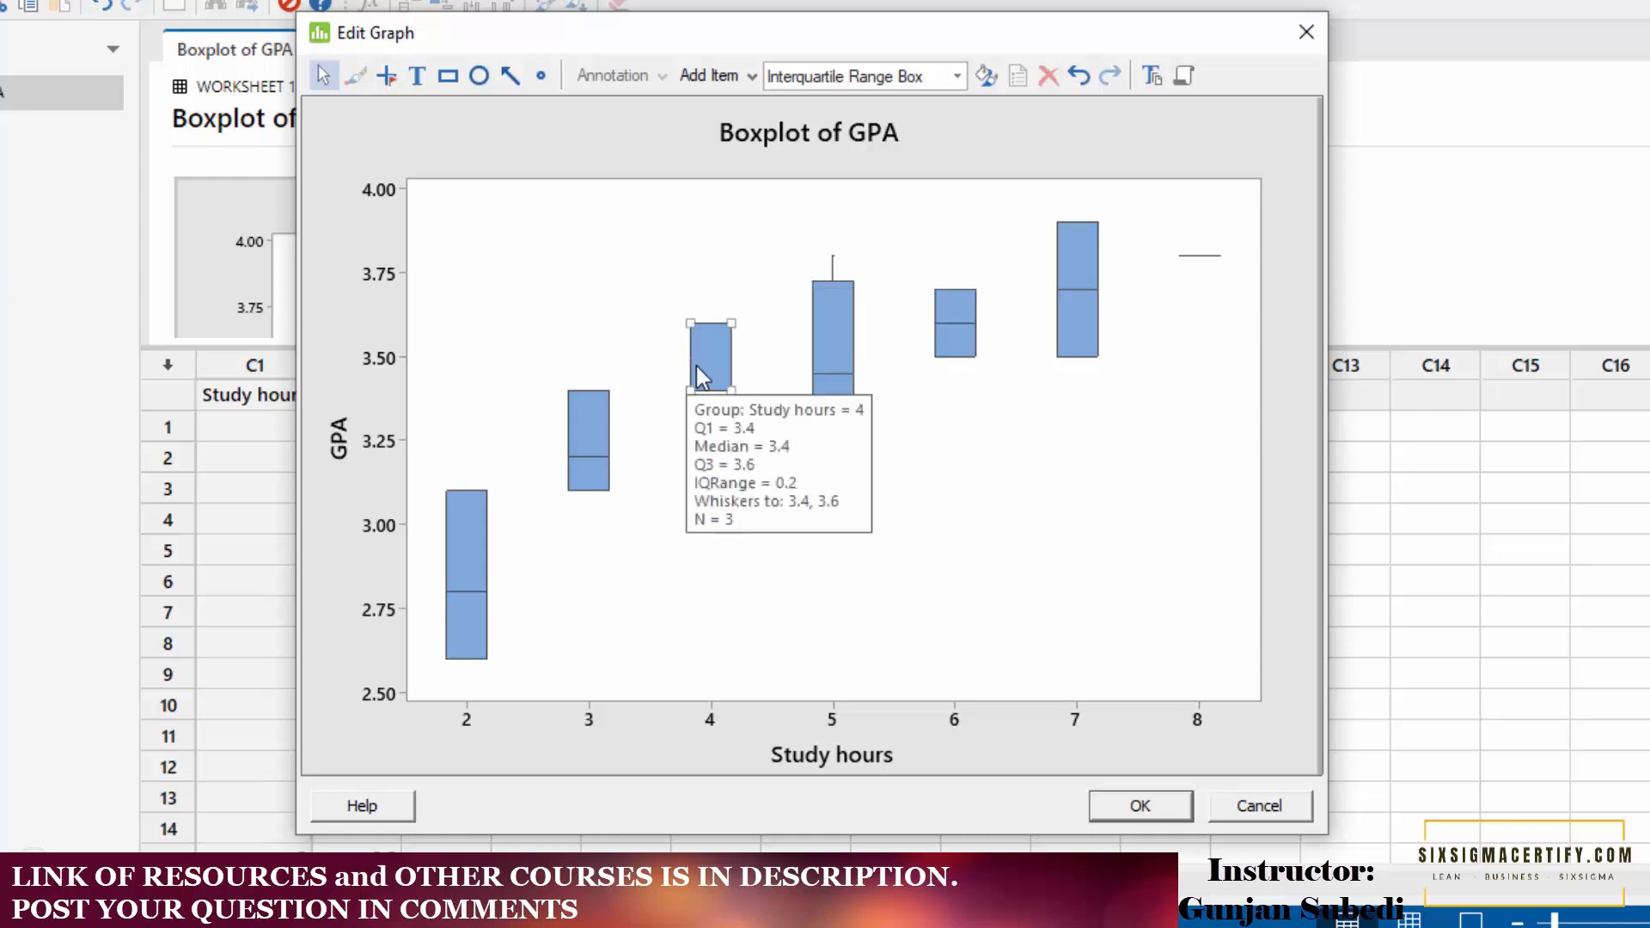
click(604, 439)
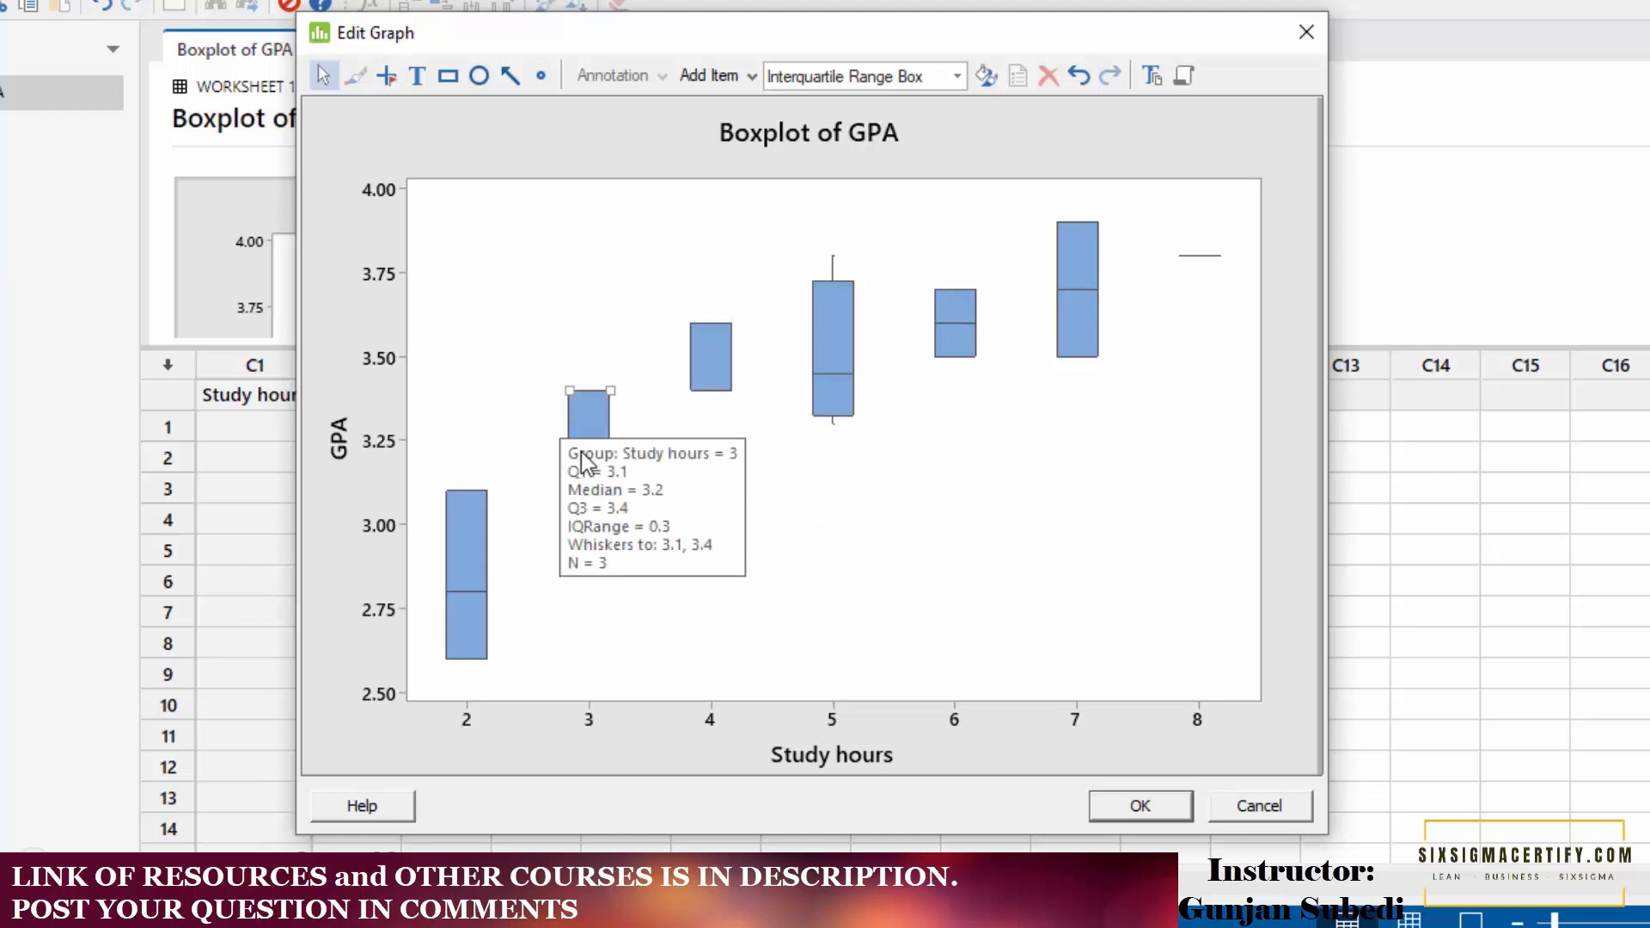
click(456, 509)
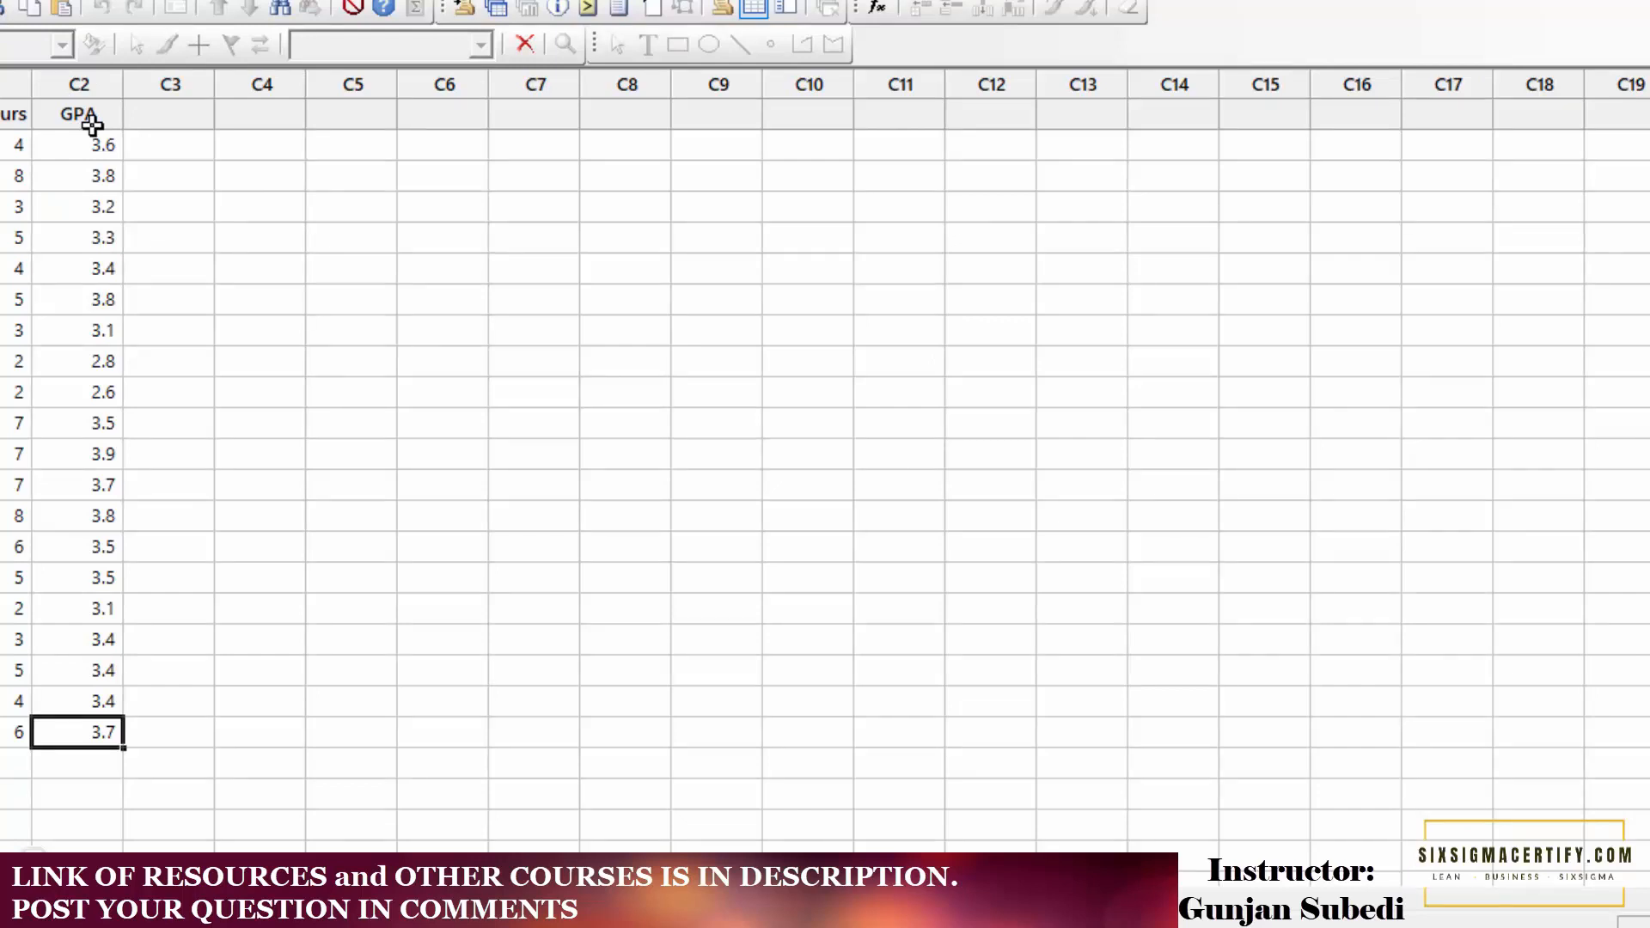
Start another boxplot in the other Minitab version and choose the One Y, With Groups type
click(164, 1)
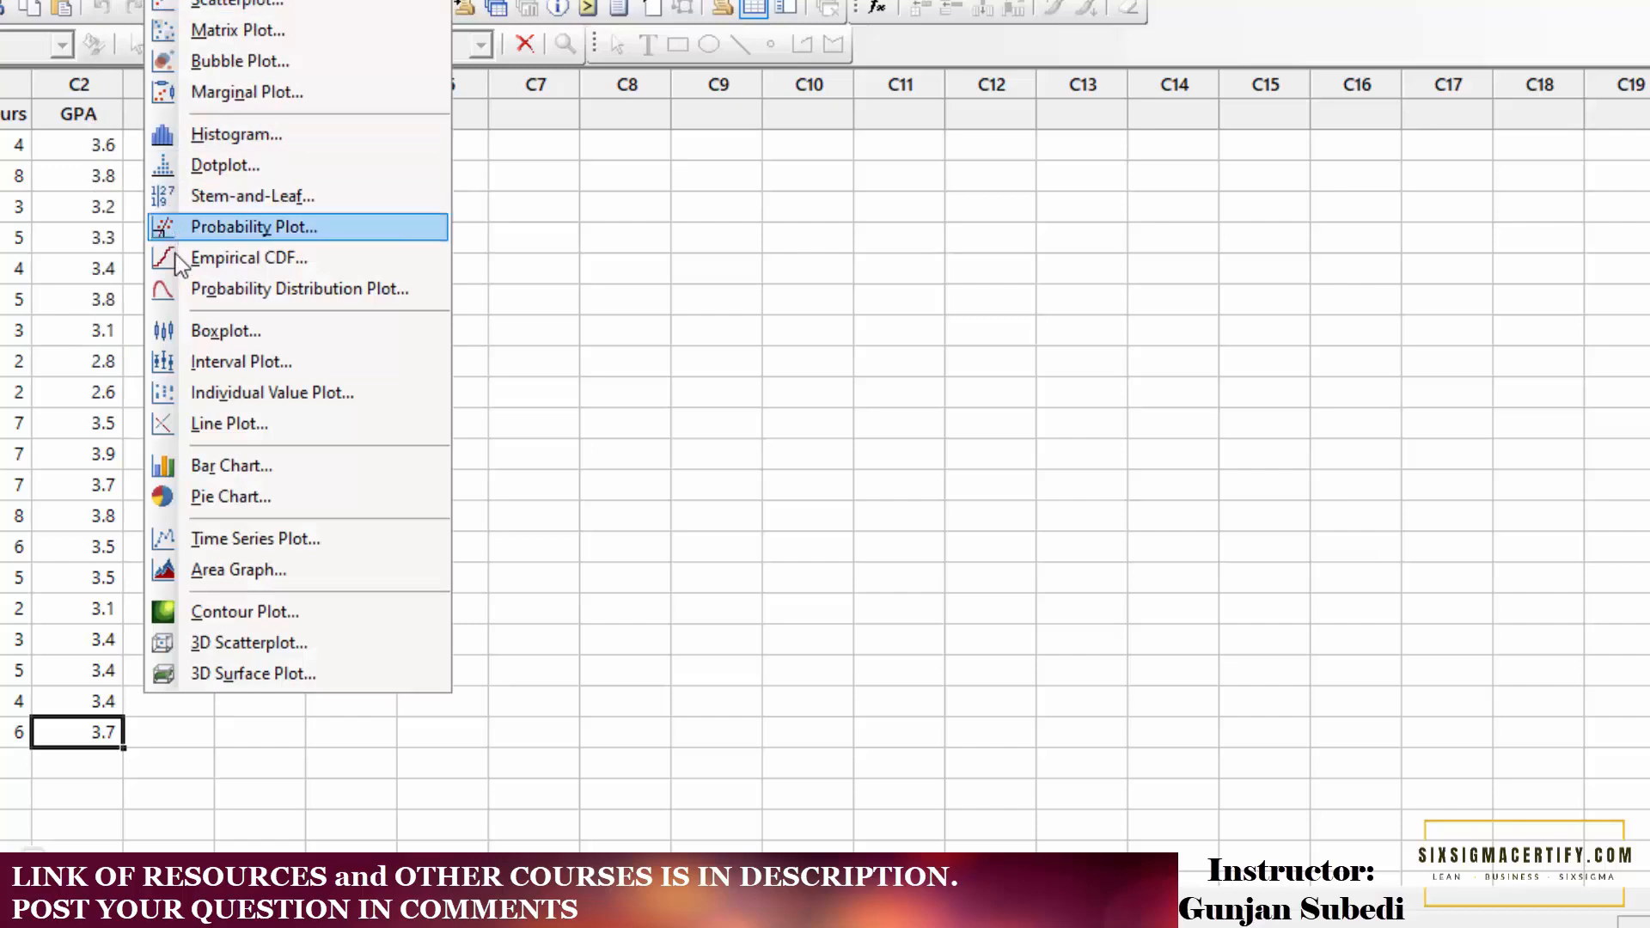
click(176, 332)
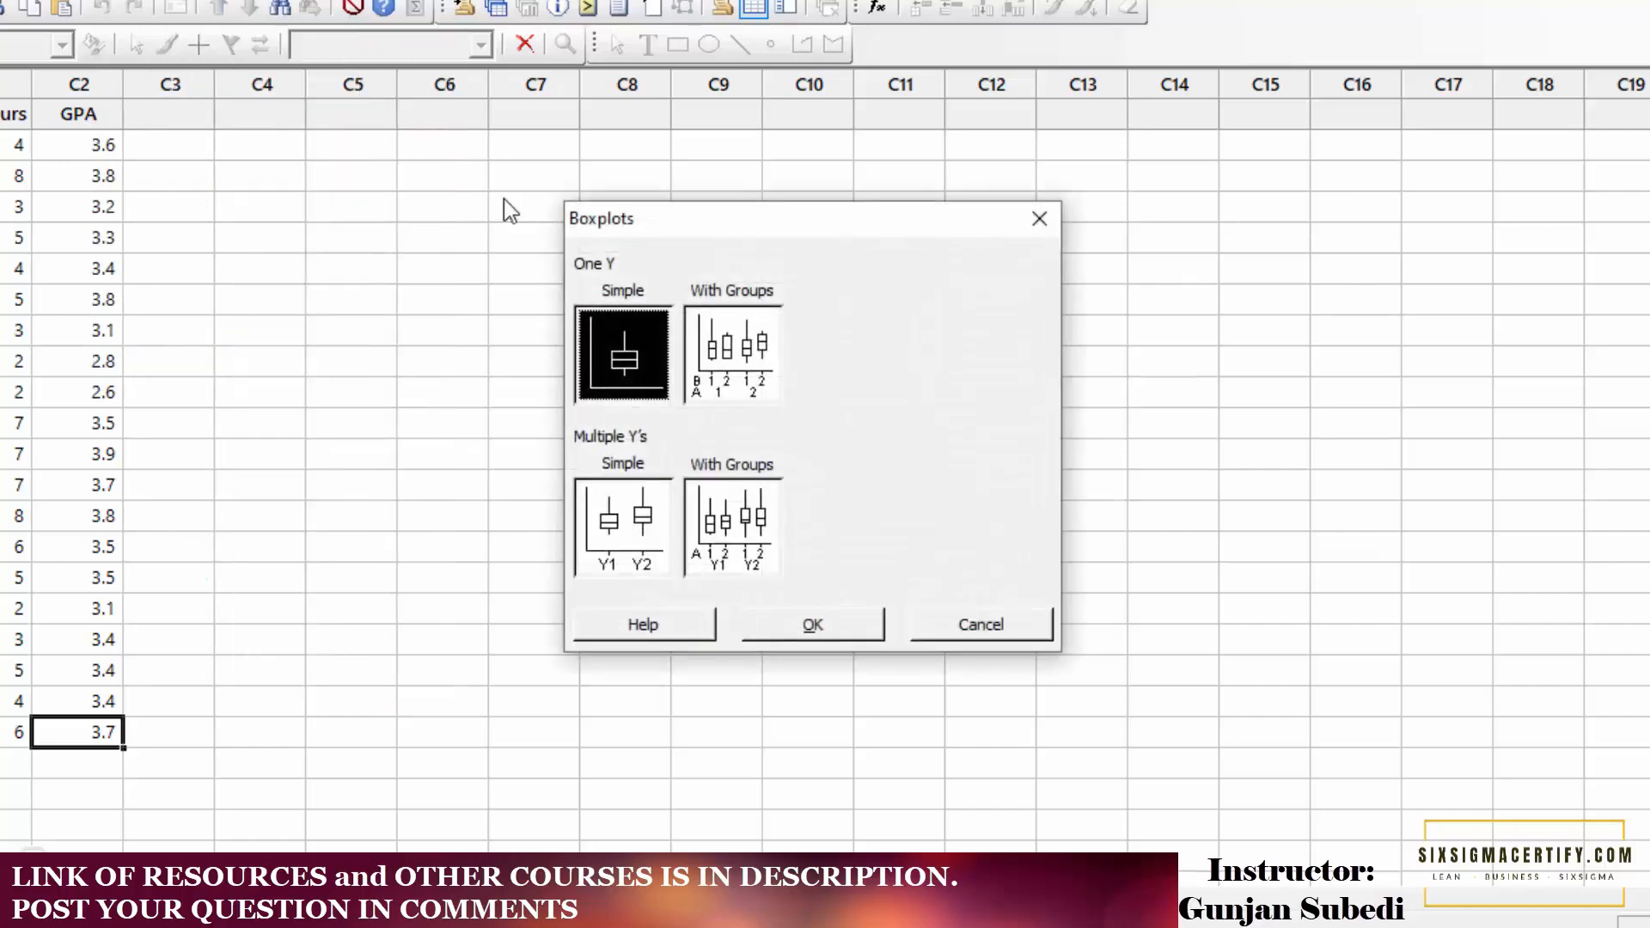
click(739, 360)
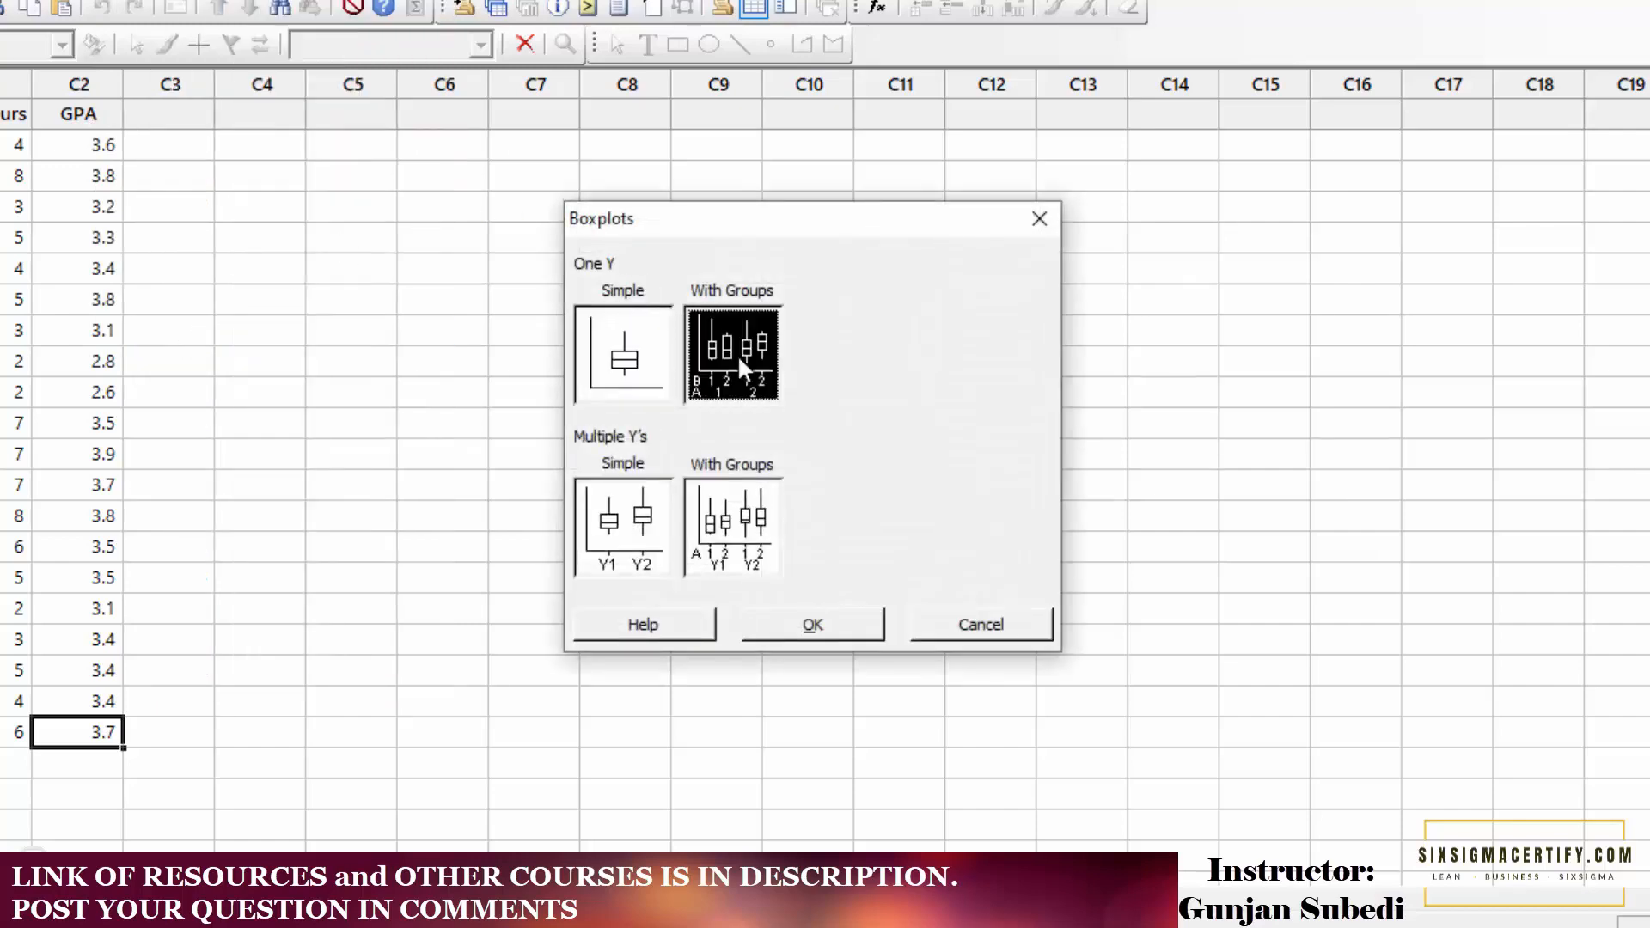